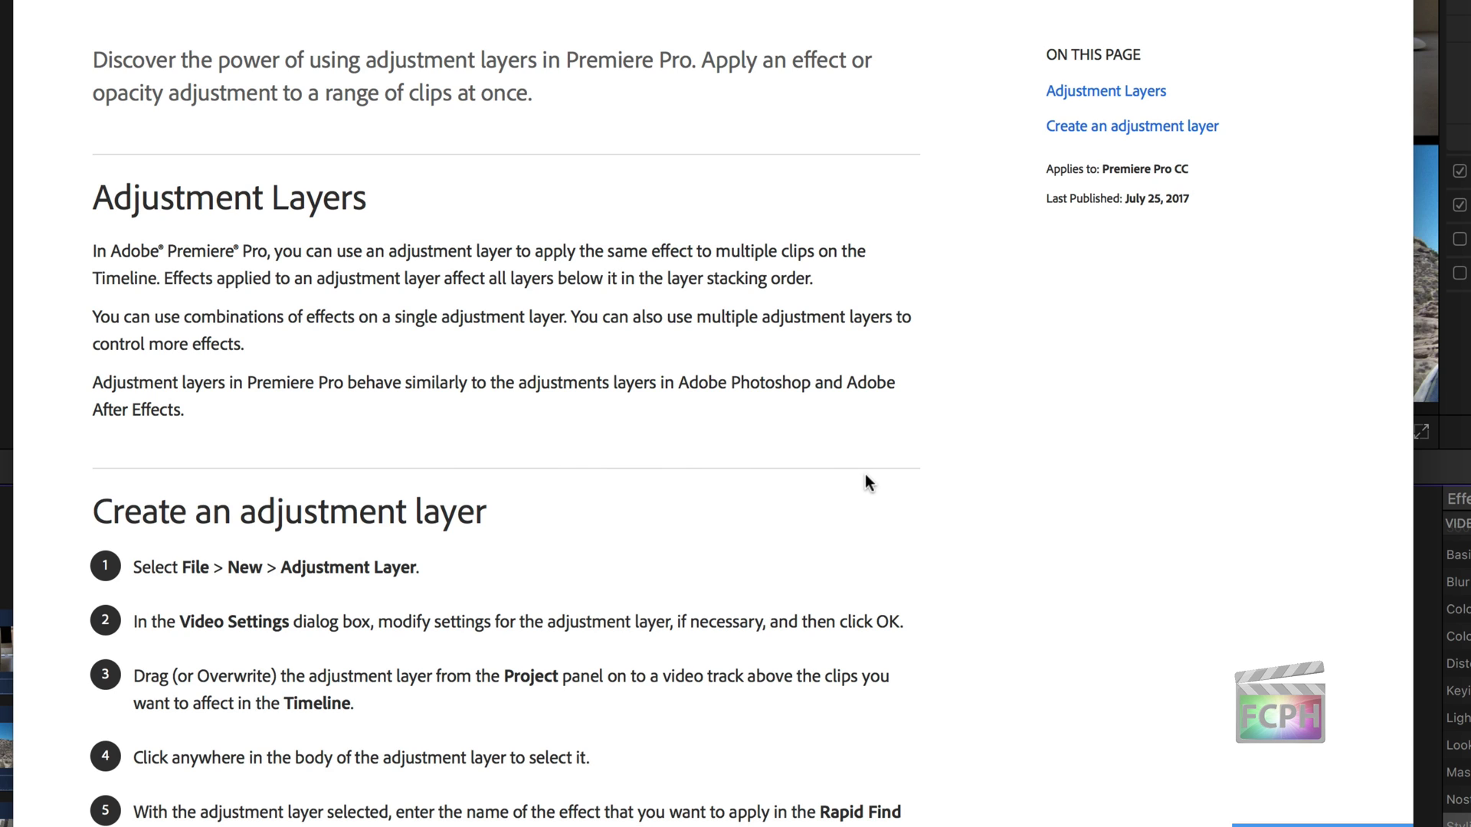
Step: Read the help article's paragraphs on adjustment layers, then clear the text highlight
drag(366, 249, 904, 397)
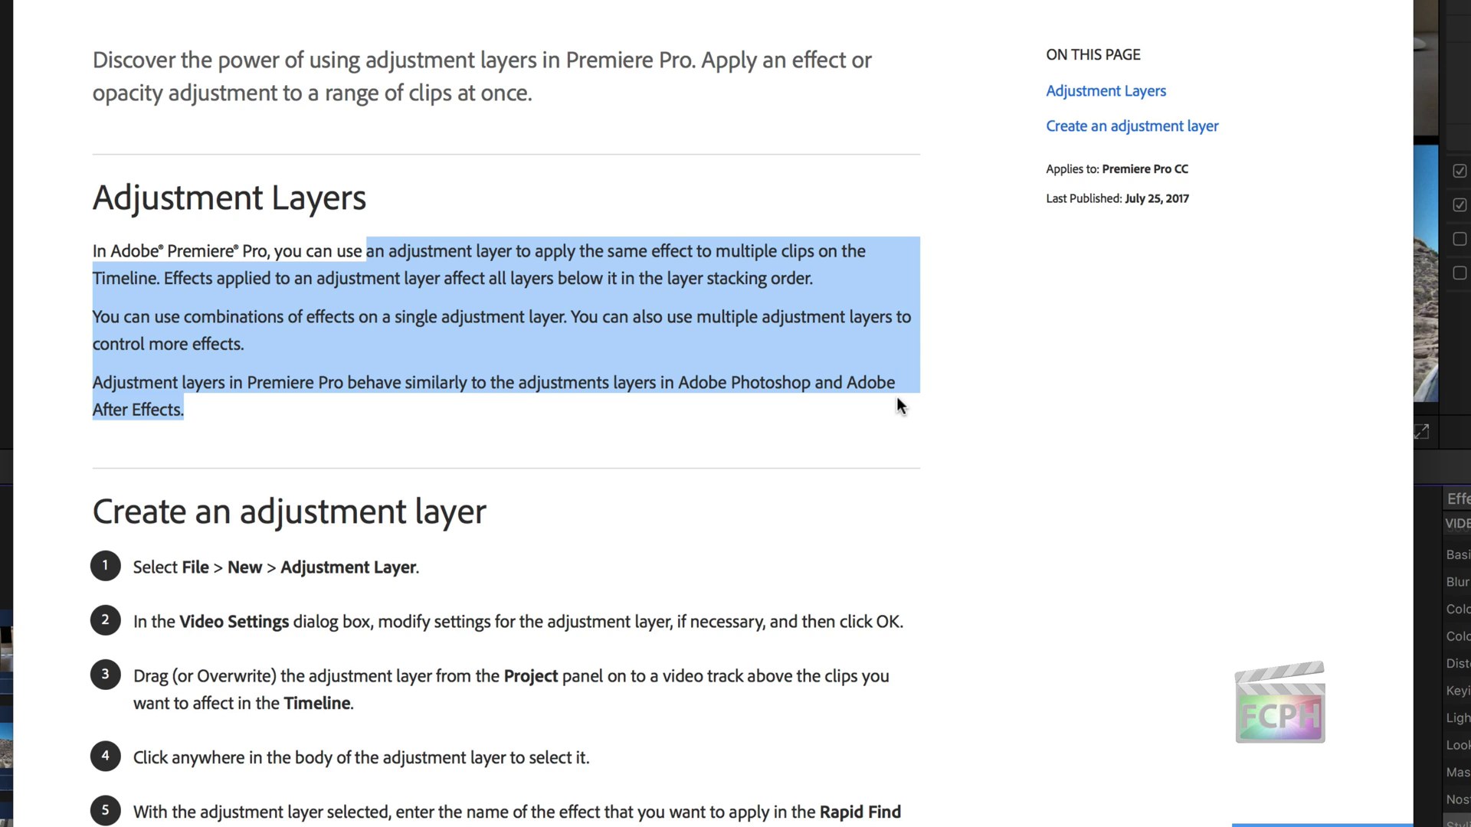
click(898, 399)
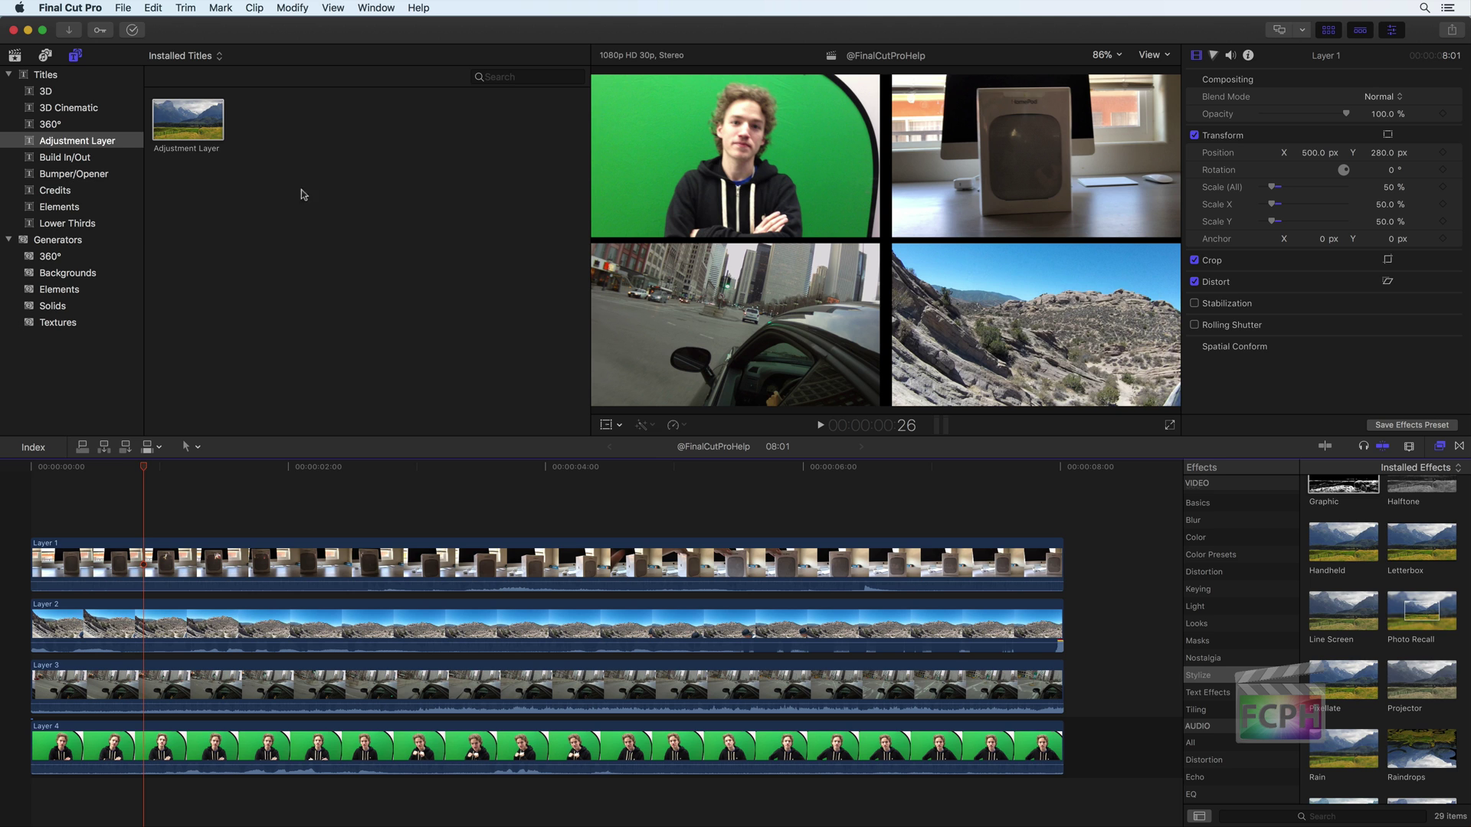
click(172, 125)
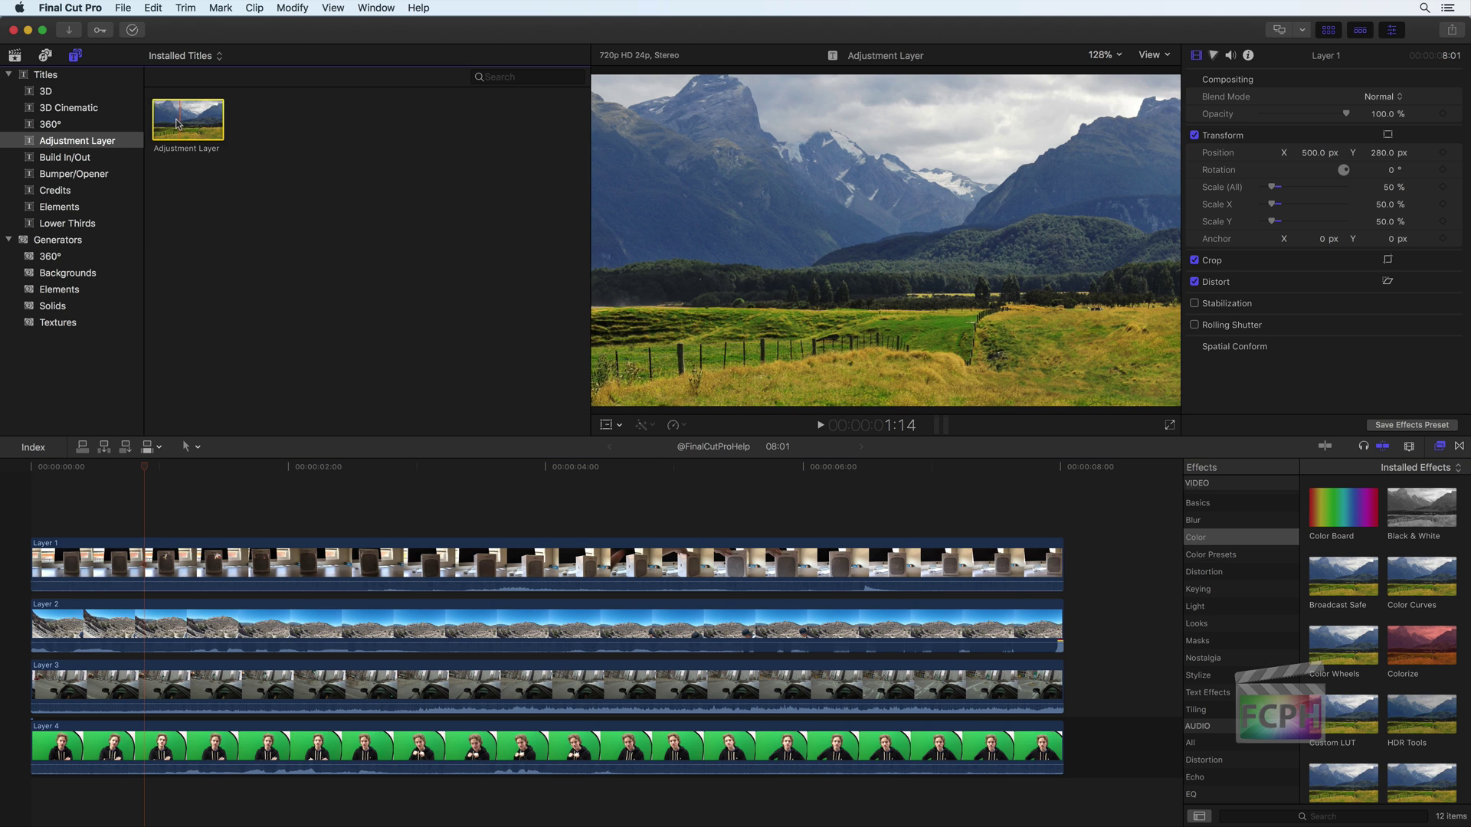
drag(182, 124, 23, 527)
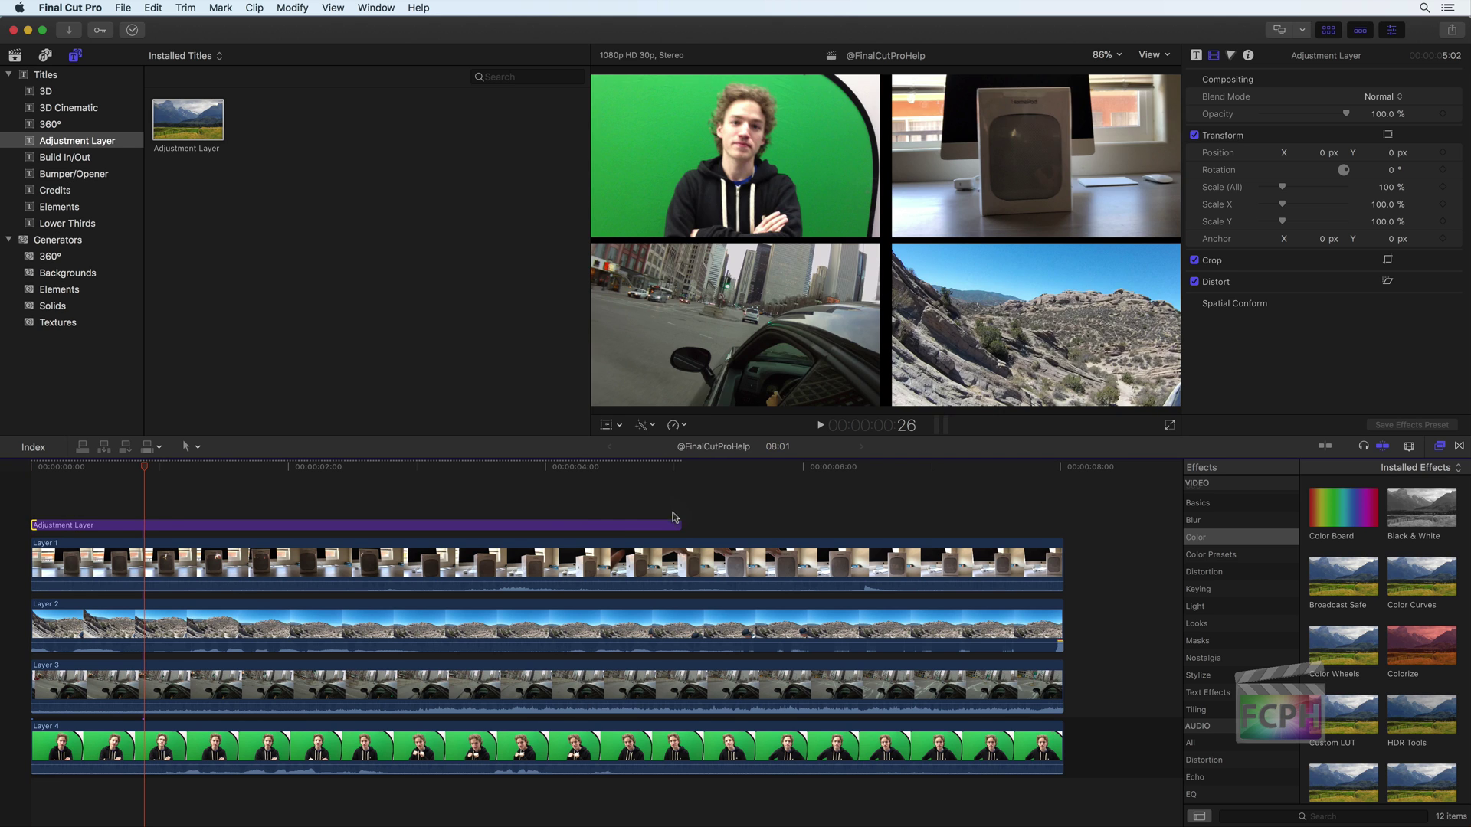
drag(681, 526, 1057, 527)
drag(1437, 651, 569, 522)
click(1379, 133)
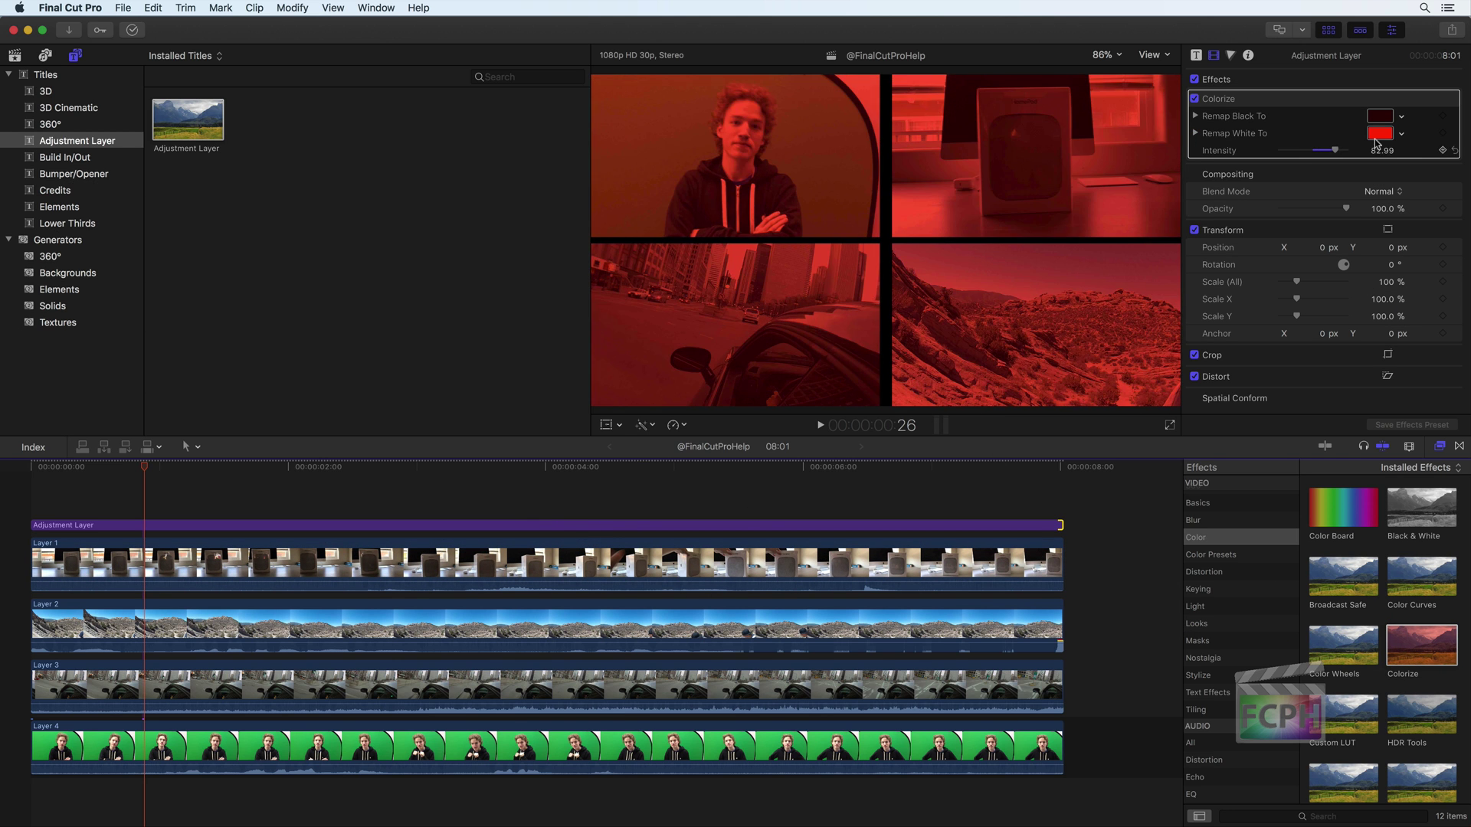
drag(1391, 156, 1370, 253)
drag(143, 468, 270, 470)
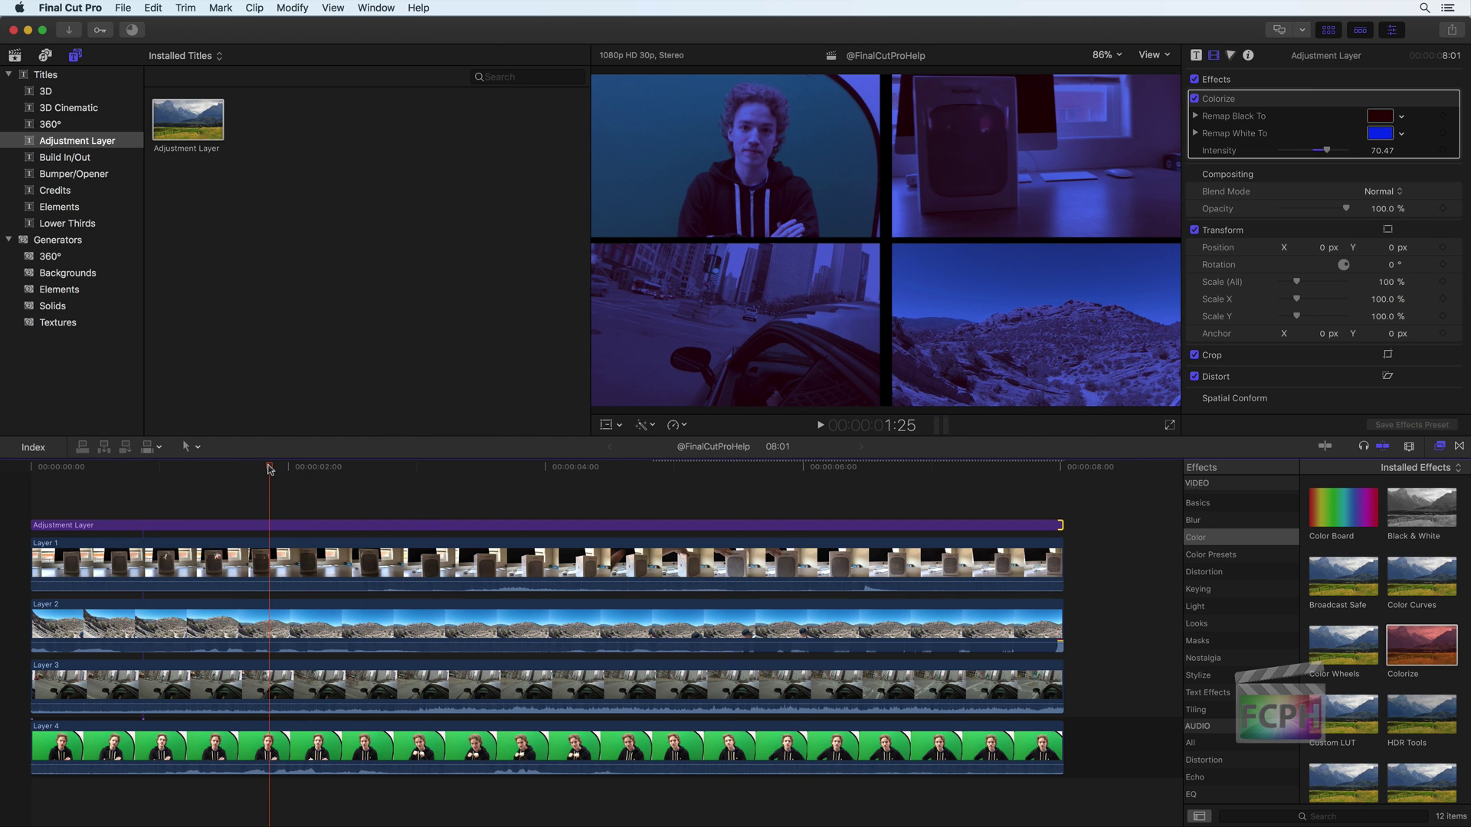
click(300, 526)
key(Delete)
drag(263, 502, 652, 749)
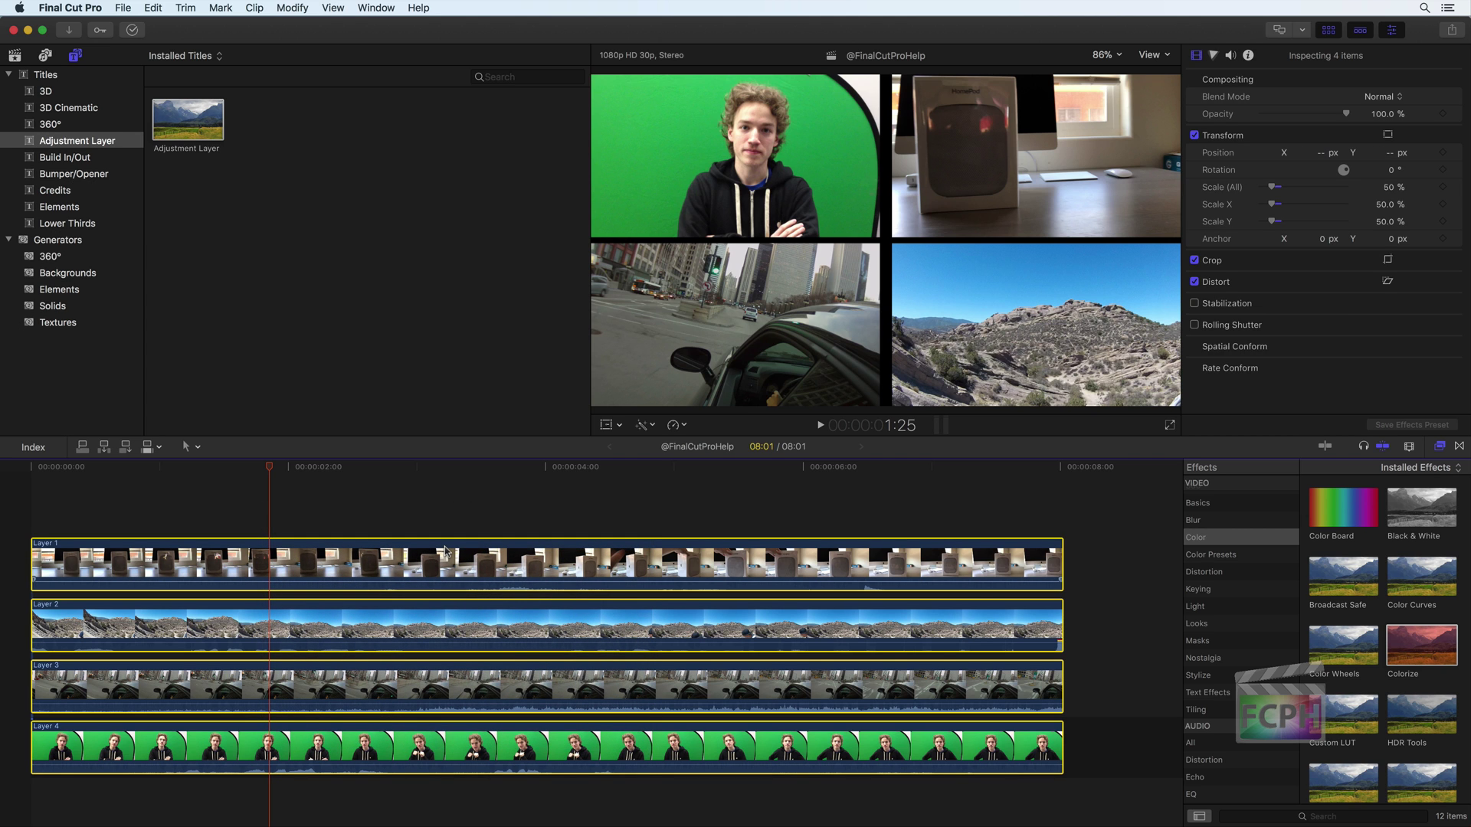
Step: Combine the four selected layers into a new compound clip
right_click(446, 550)
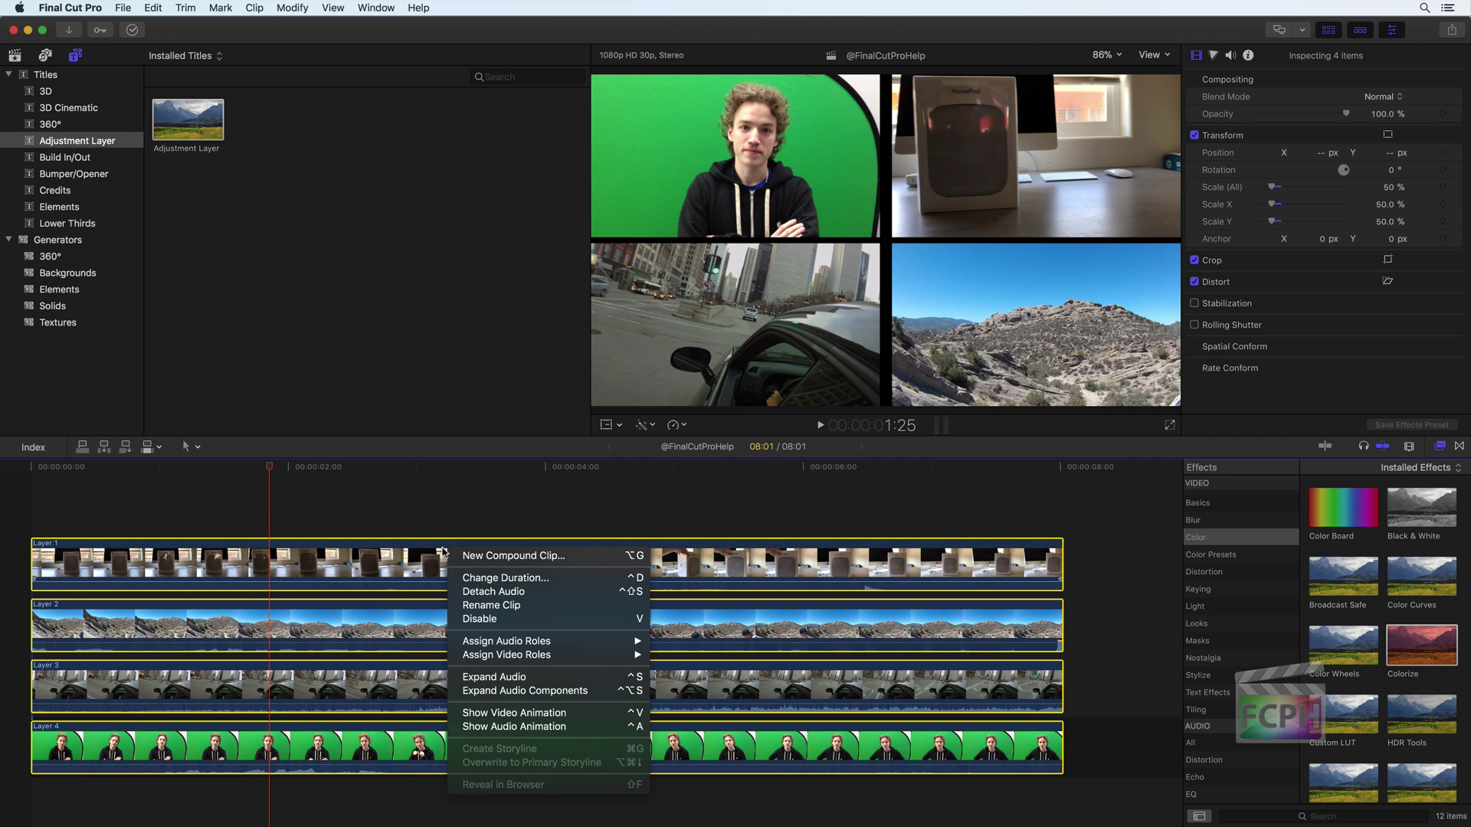
click(575, 556)
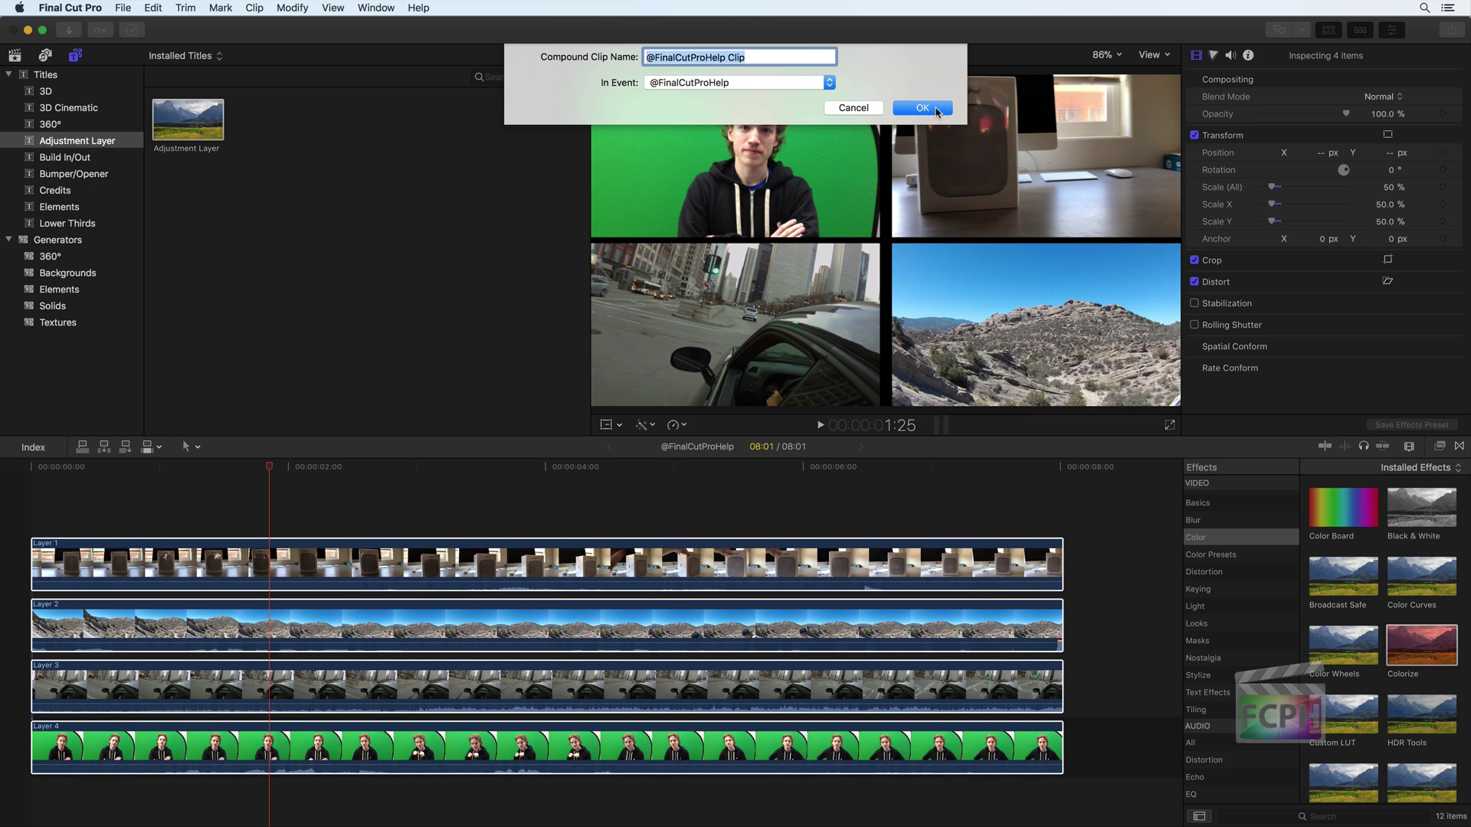
click(937, 109)
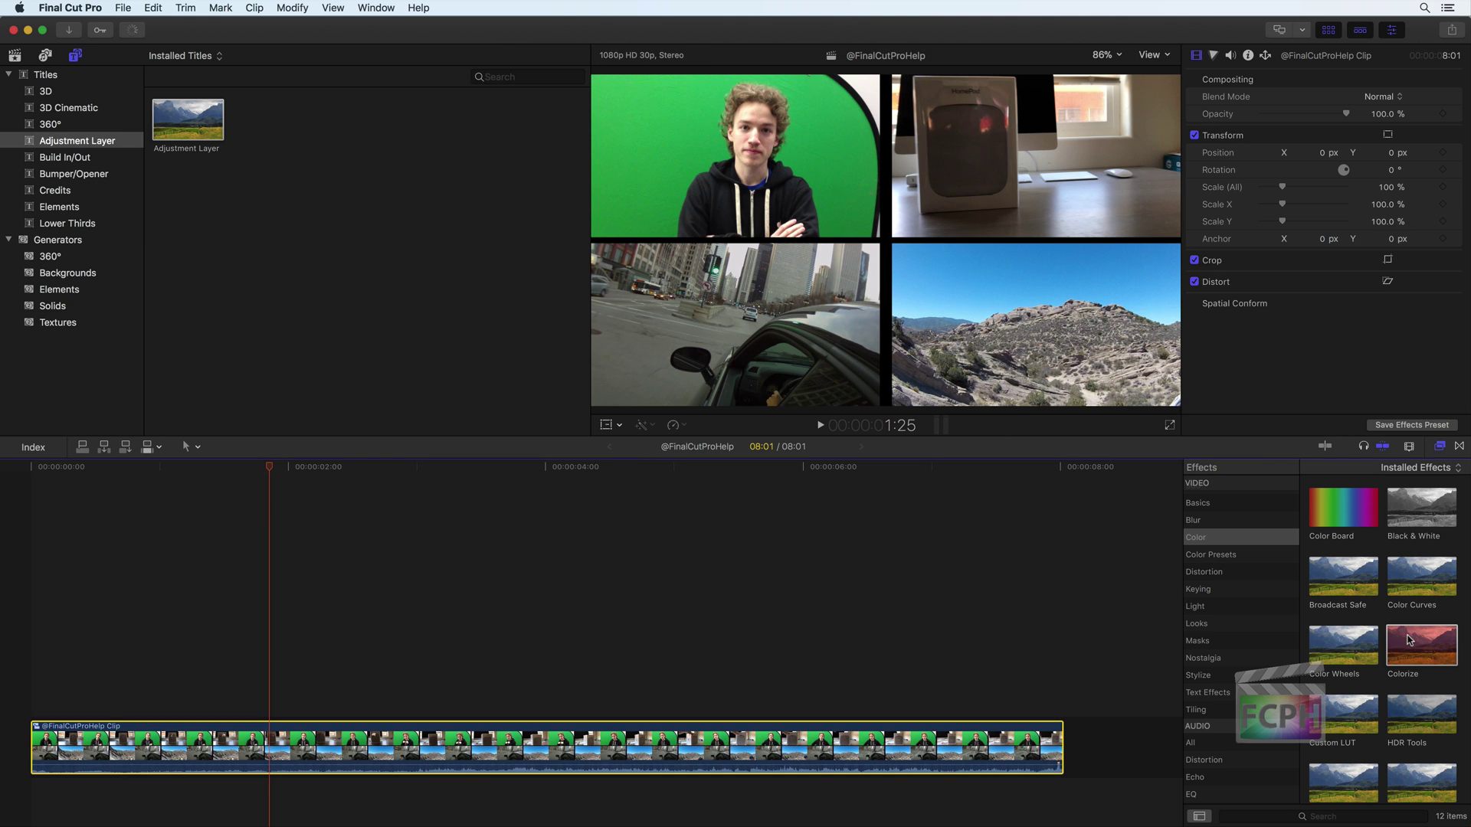
Step: Apply Colorize to the compound clip and change its Remap White To tint away from red
drag(1409, 640, 667, 741)
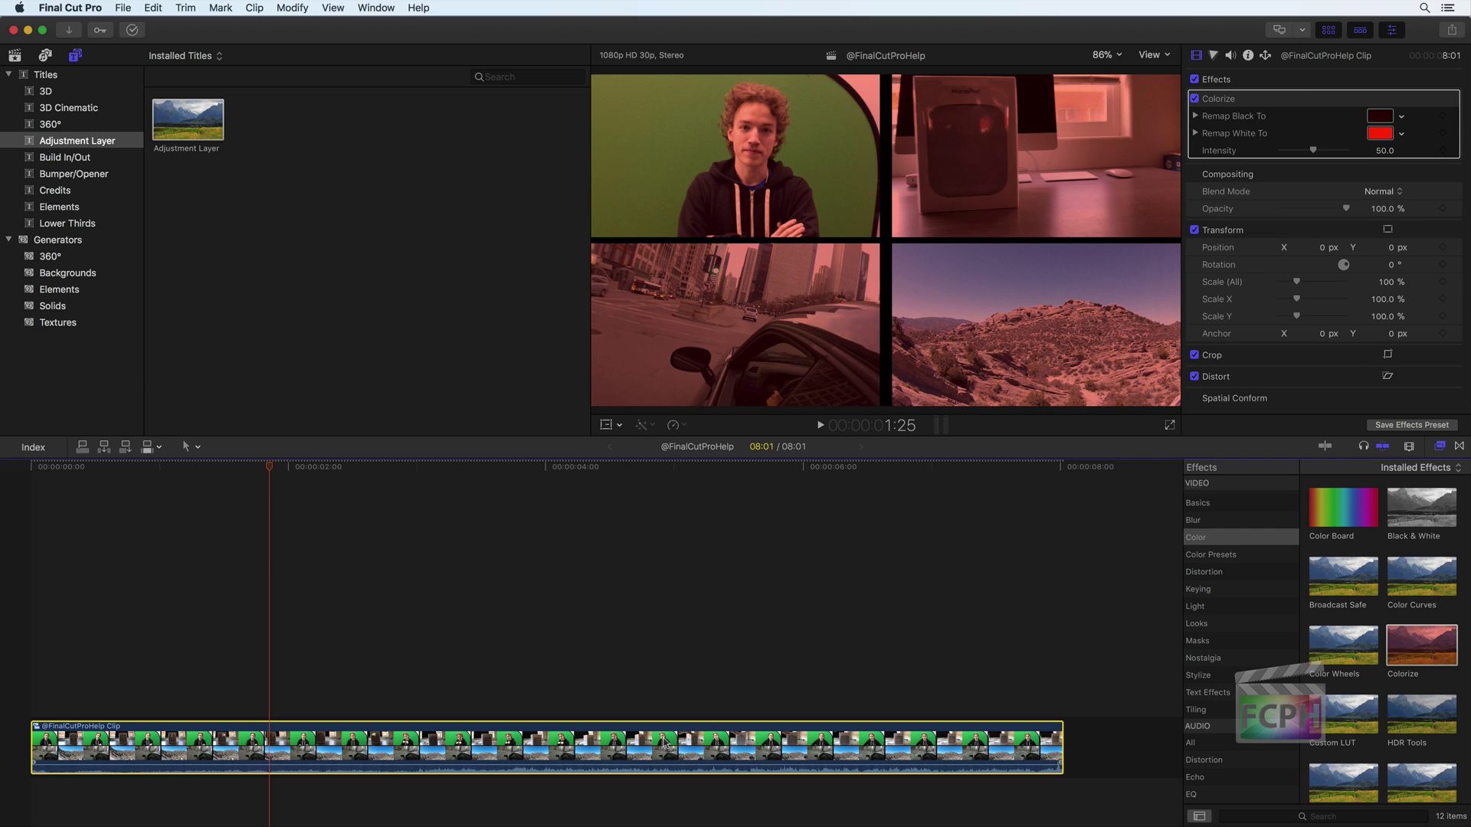
click(1380, 133)
drag(1333, 253, 1405, 235)
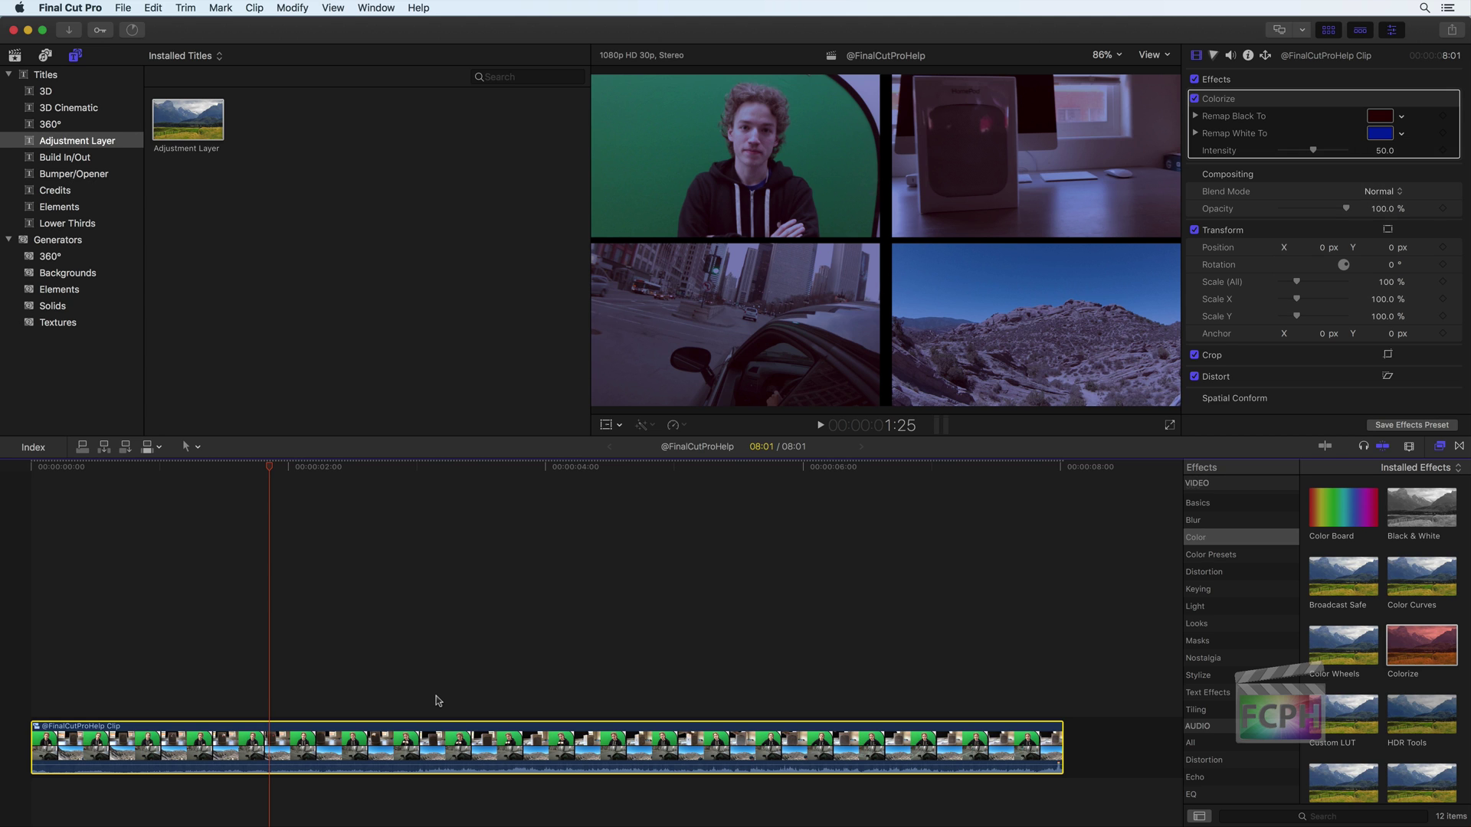
click(435, 695)
Step: Undo back to the four separate layers, then redo to restore the blue-tinted adjustment layer
key(super+z)
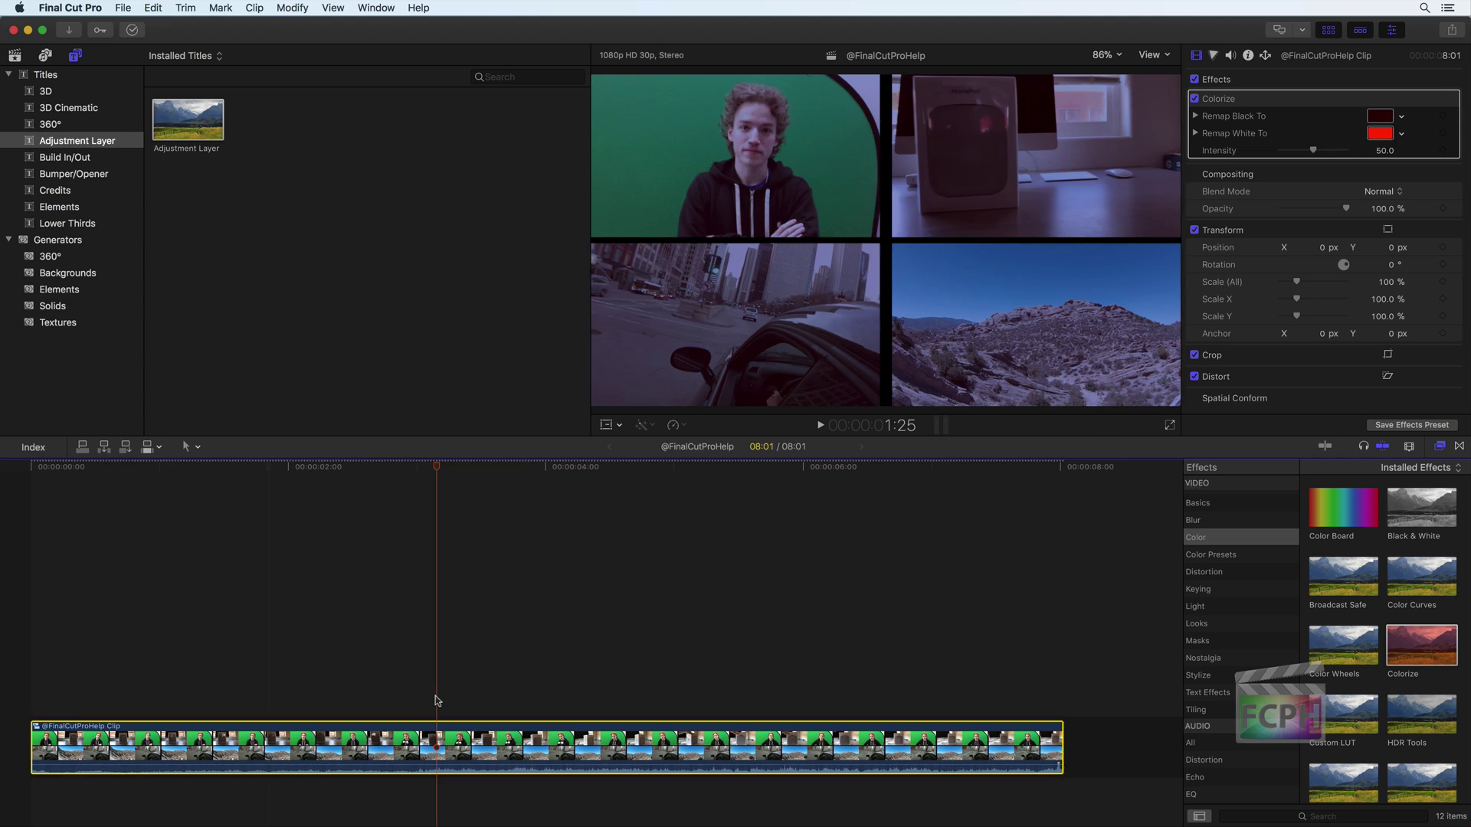
key(super+z)
key(super+z)
key(super+shift+z)
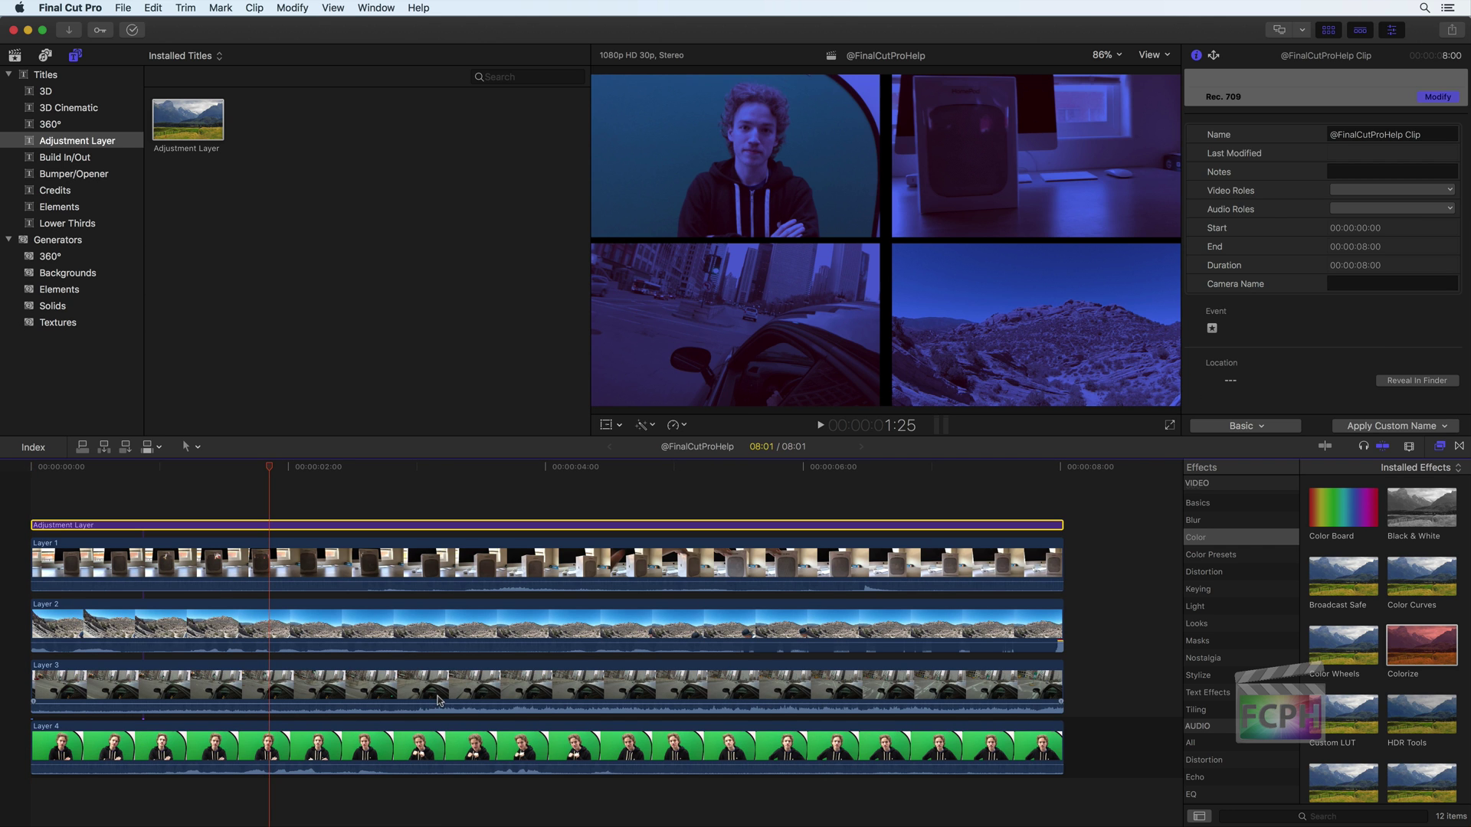
Step: Shorten the adjustment layer and paste two copies further along, the last ending with the clips
drag(1063, 525, 300, 526)
key(super+c)
click(525, 474)
key(super+v)
click(835, 473)
key(super+v)
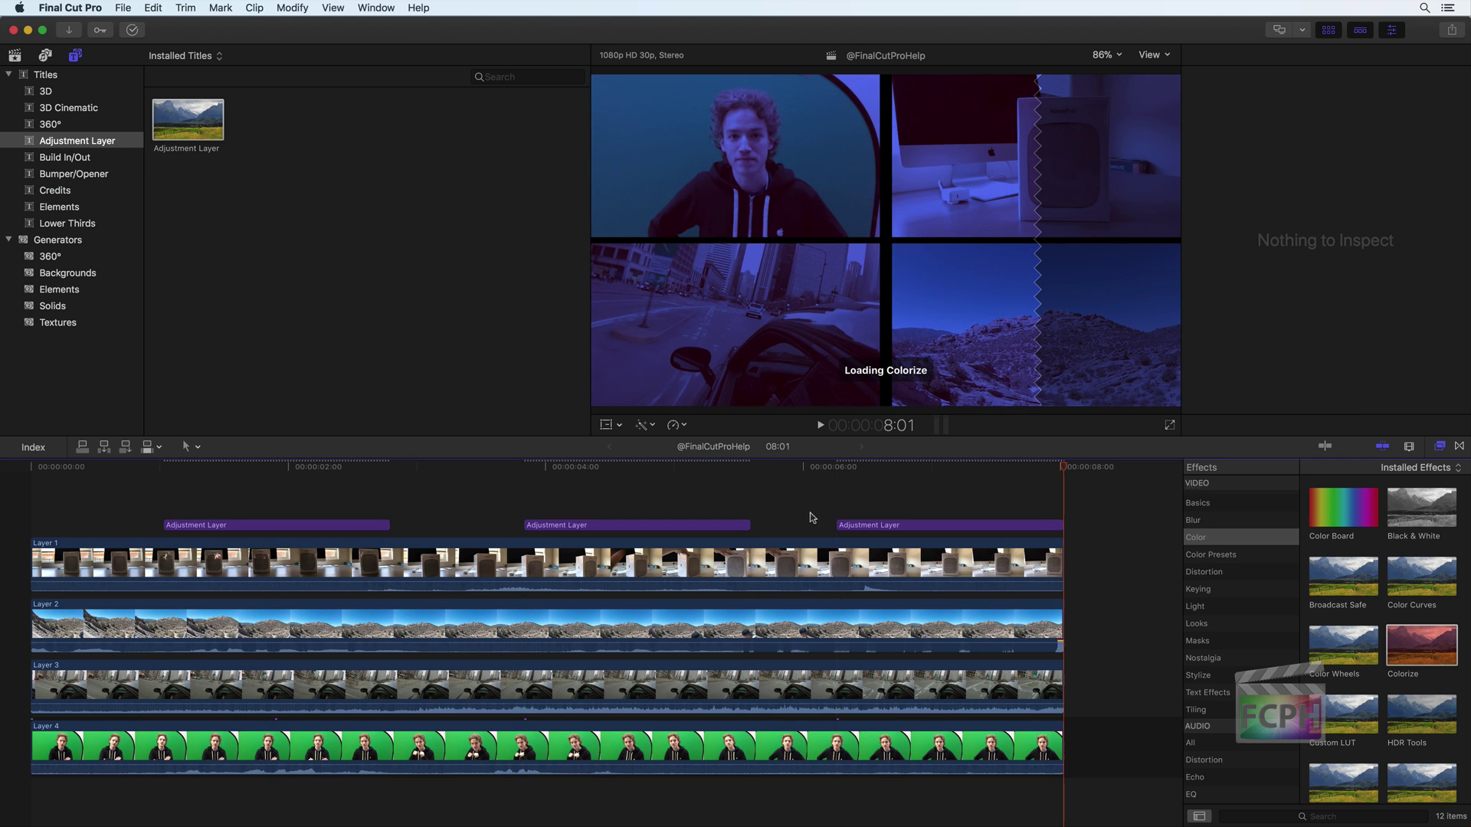
drag(849, 471, 820, 466)
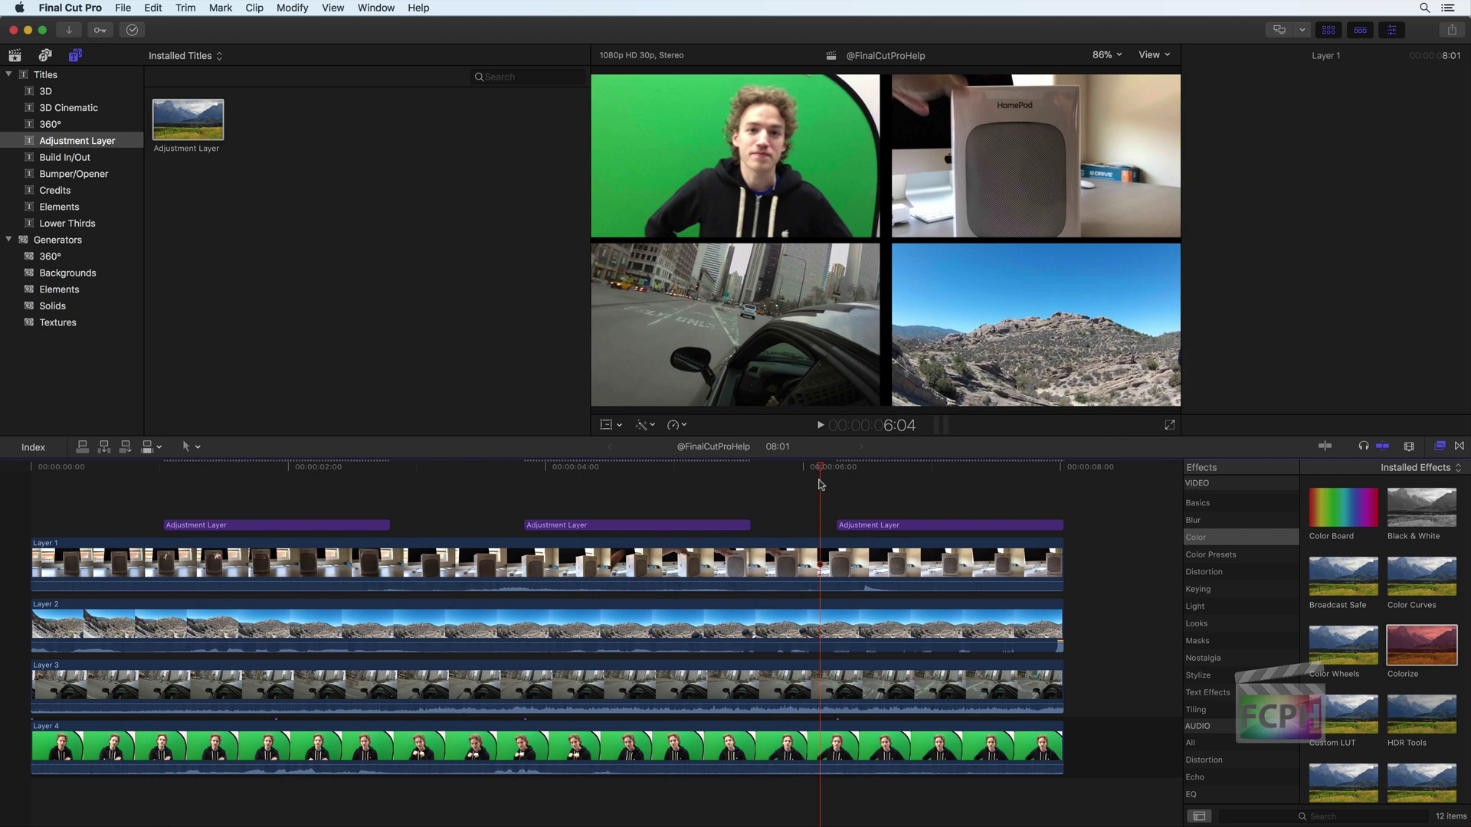
Step: Set the middle Adjustment Layer's Colorize Remap White To colour to red
click(680, 524)
click(1380, 133)
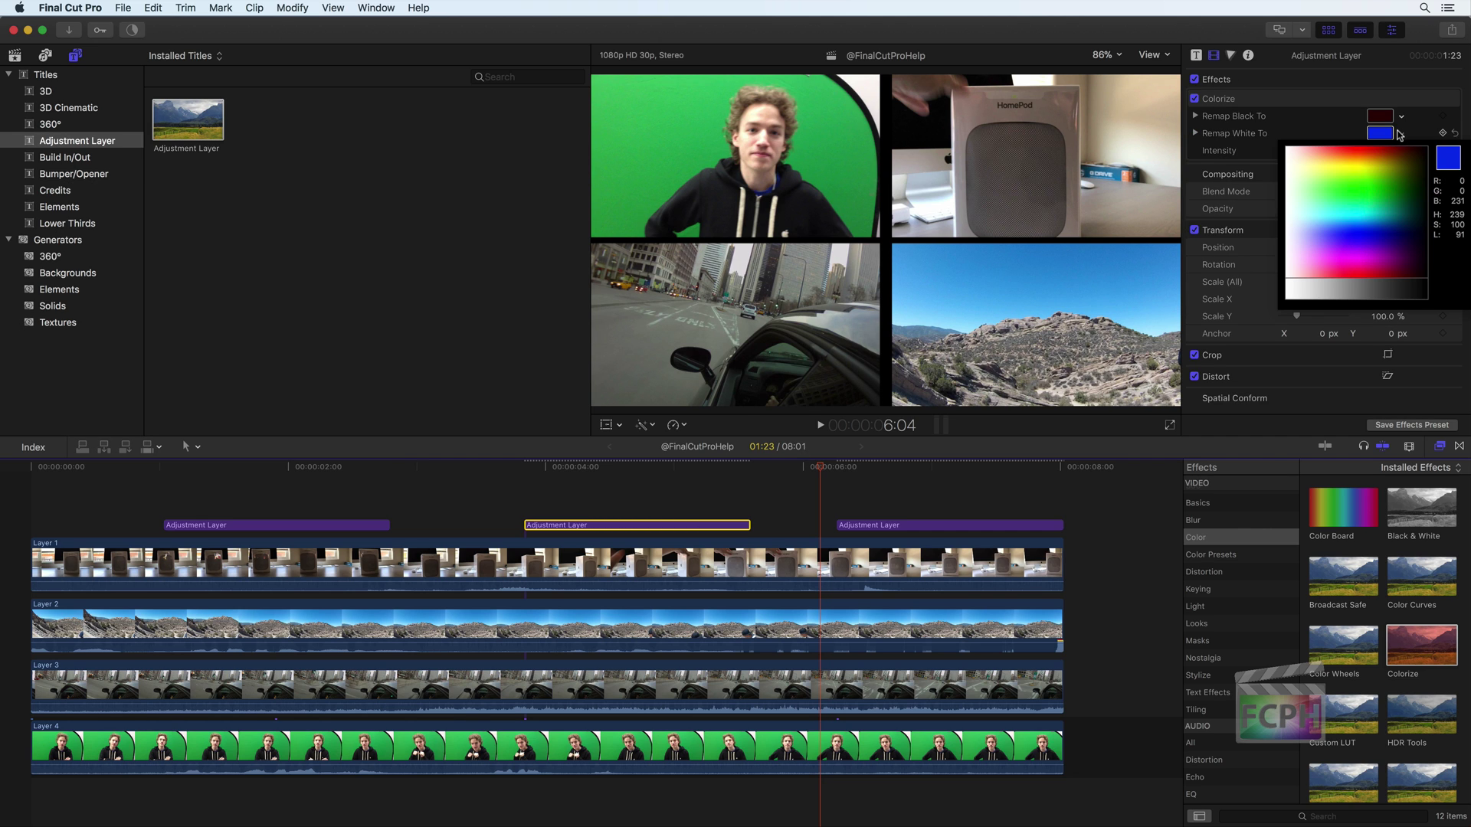
click(1369, 147)
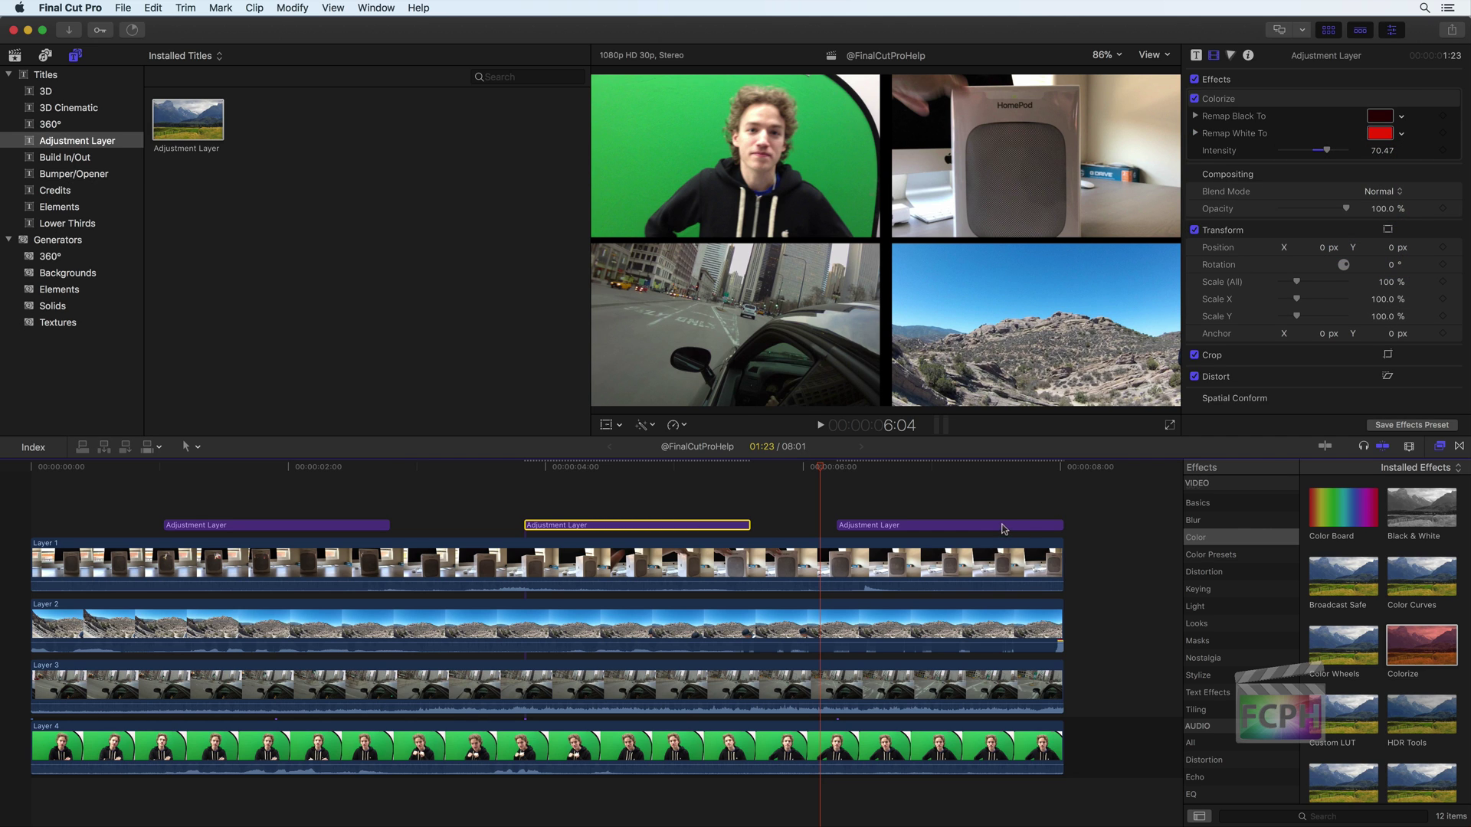
Step: Set the third Adjustment Layer's Colorize Remap White To colour to yellow
click(1004, 527)
click(1380, 133)
click(1341, 182)
drag(1341, 183, 1323, 162)
drag(820, 466, 187, 483)
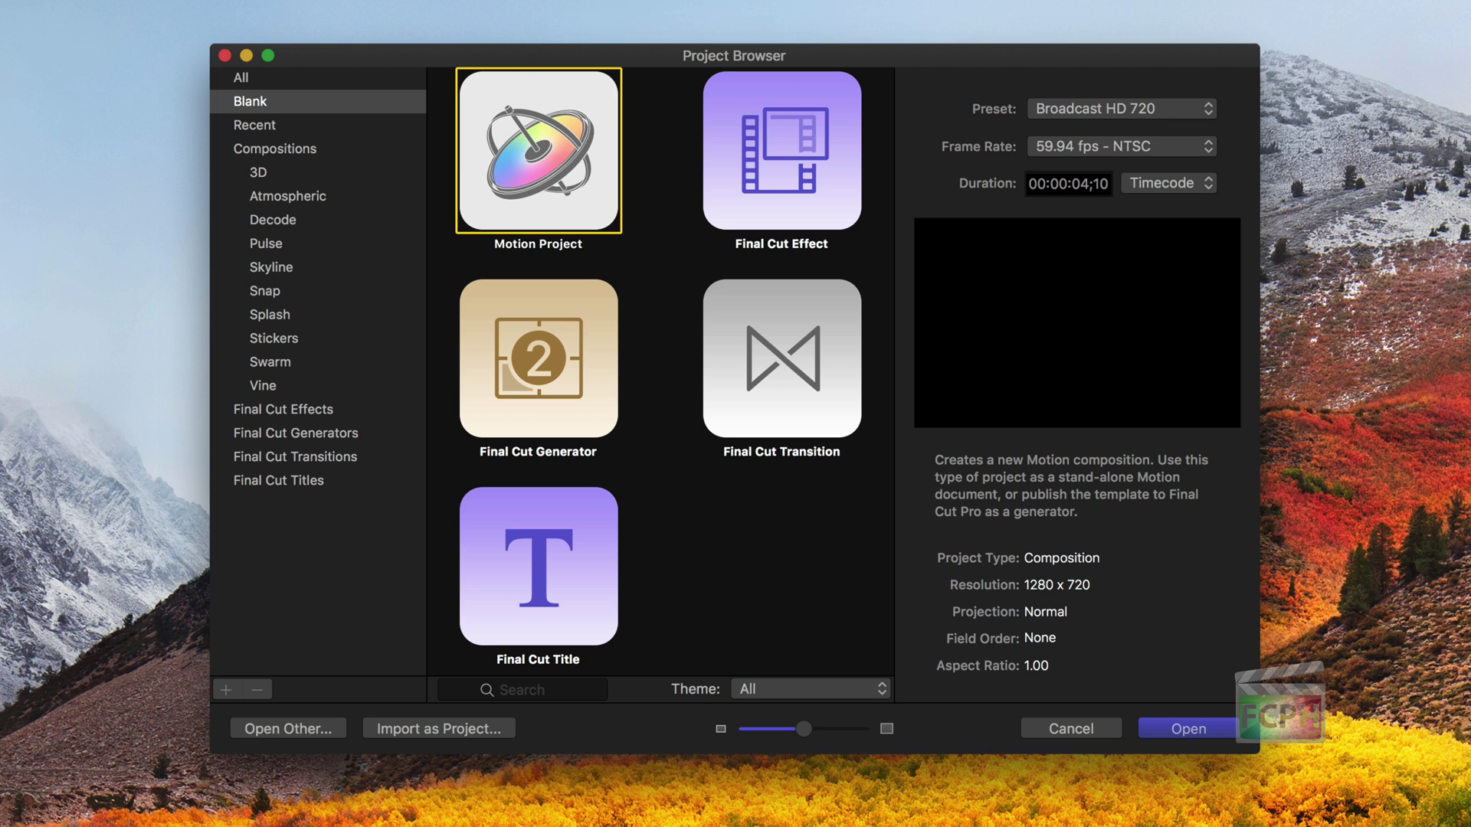
Step: Create a new Untitled project from the Blank > Final Cut Title template
click(548, 598)
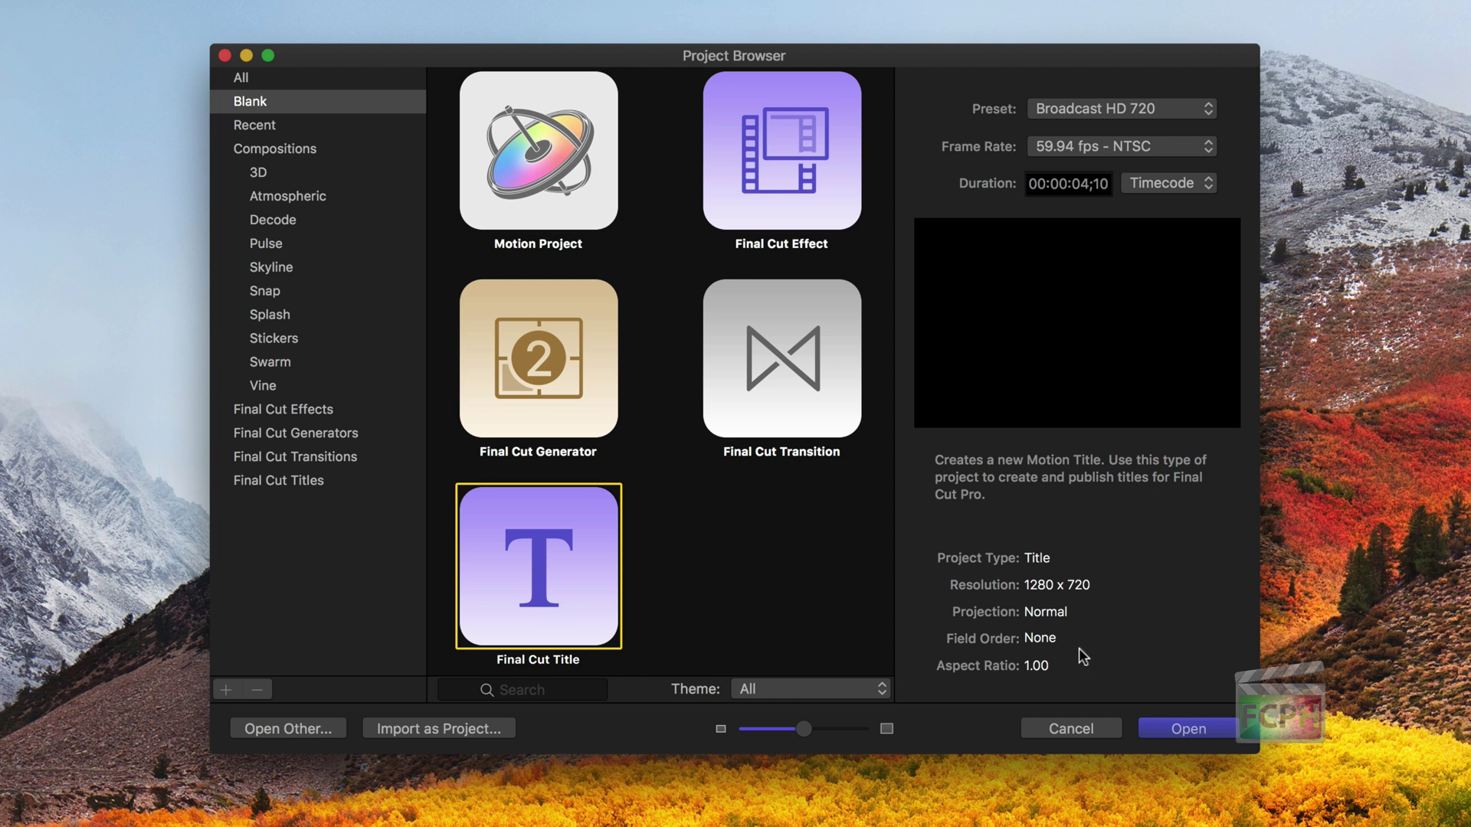
click(1169, 726)
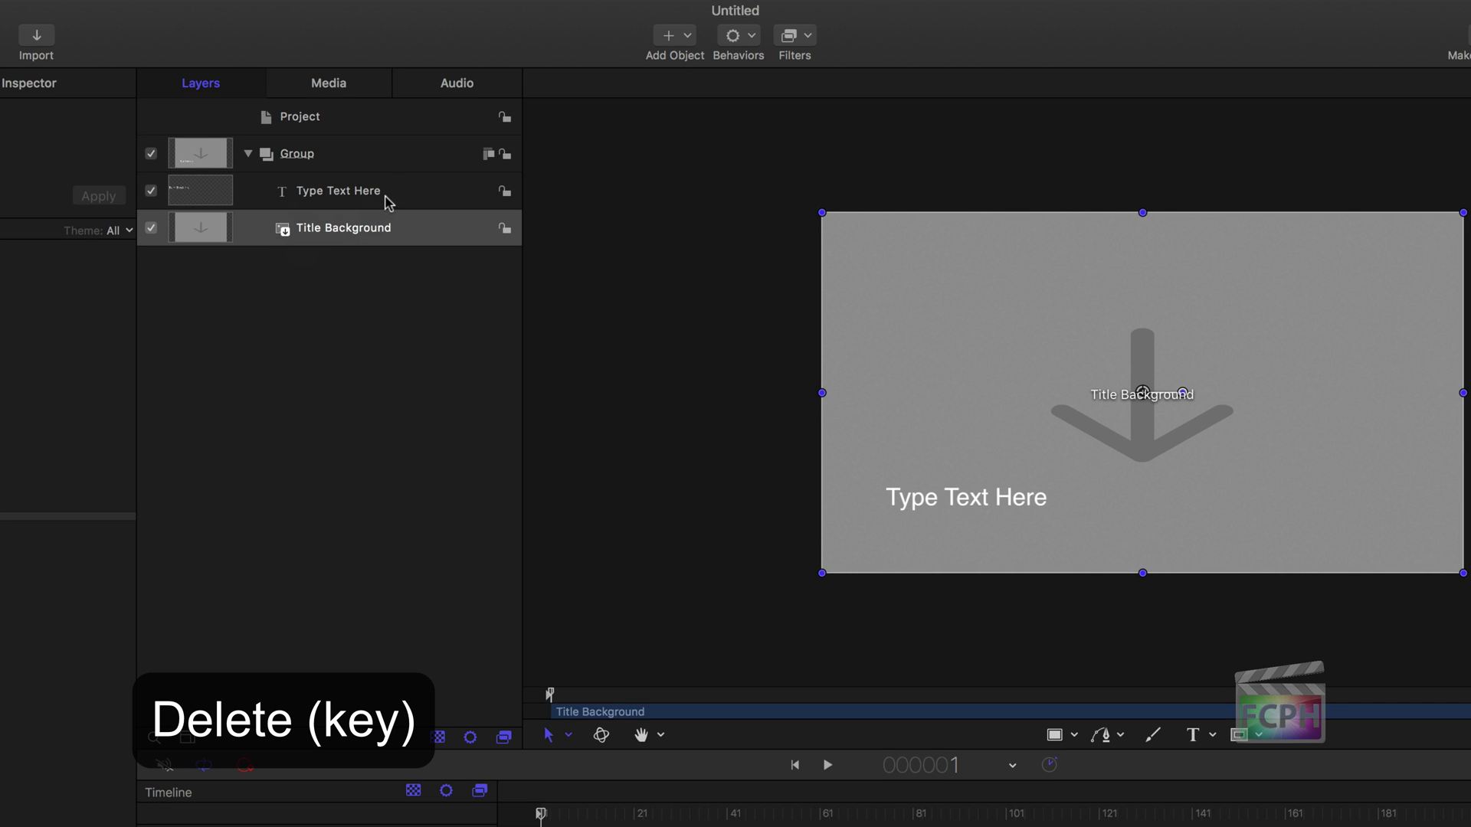
Step: Delete the Type Text Here layer and save the title as 'Adjustment Layer'
click(389, 199)
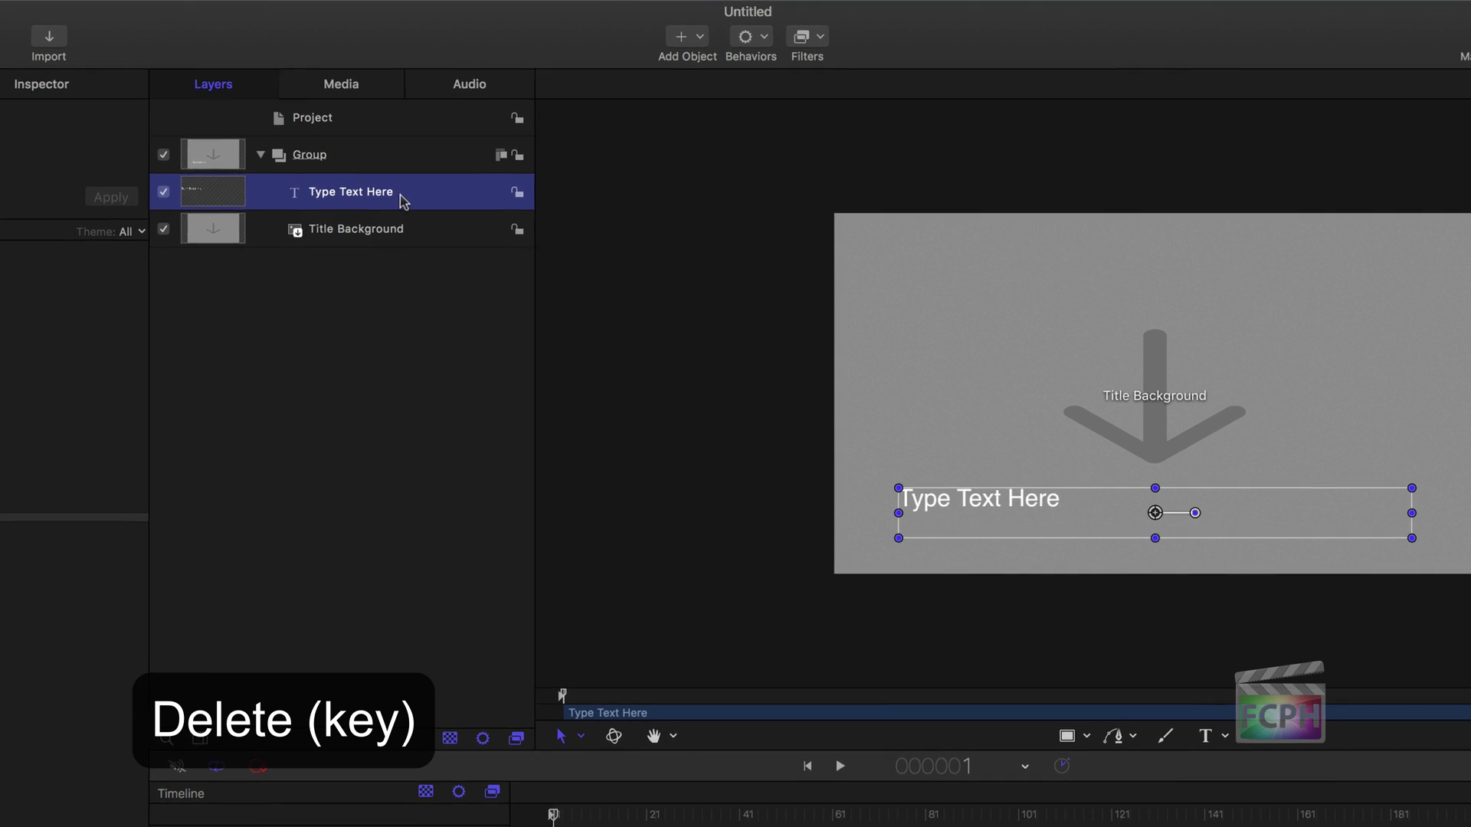
key(Delete)
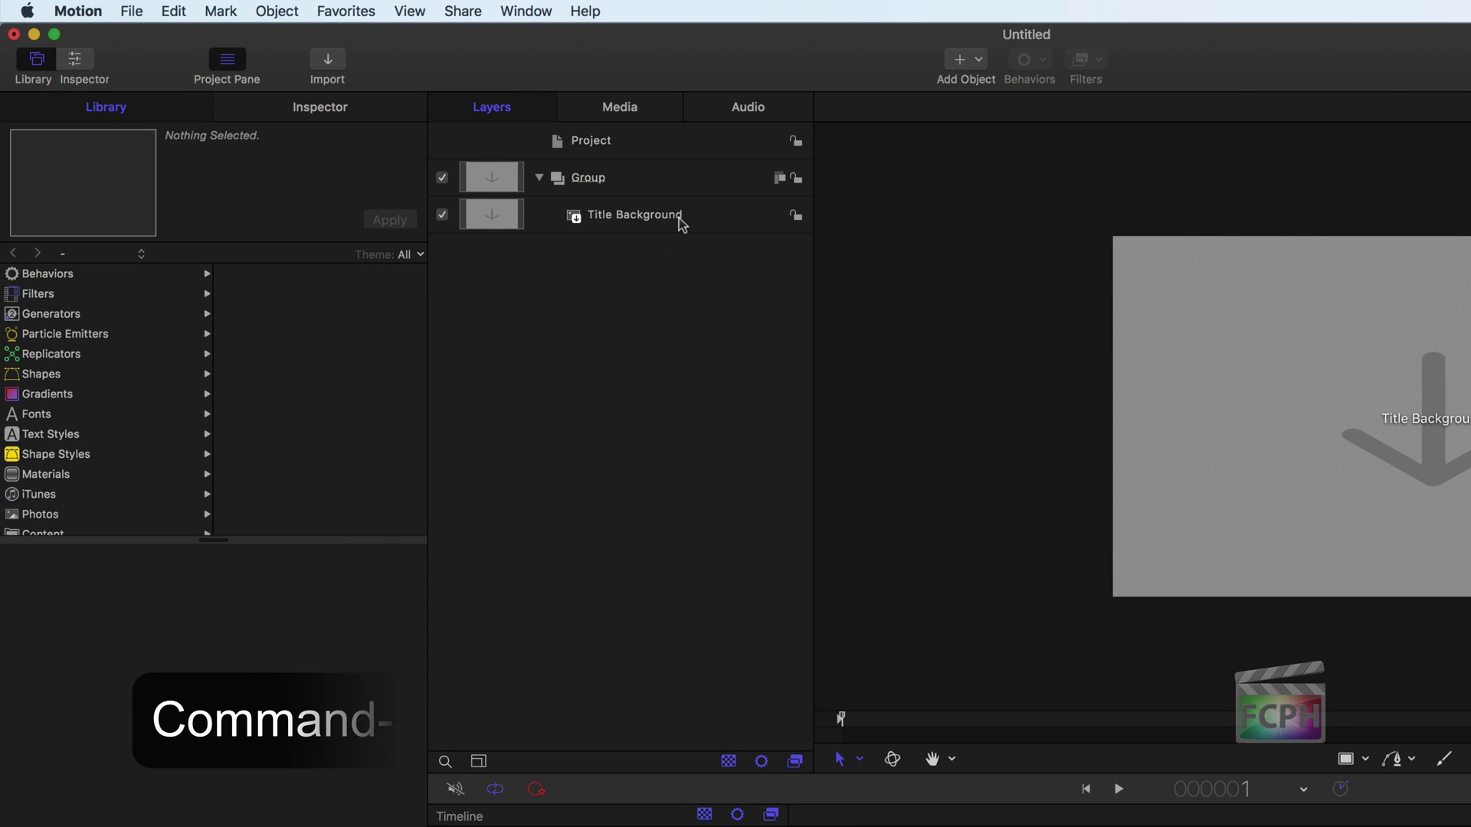
click(128, 11)
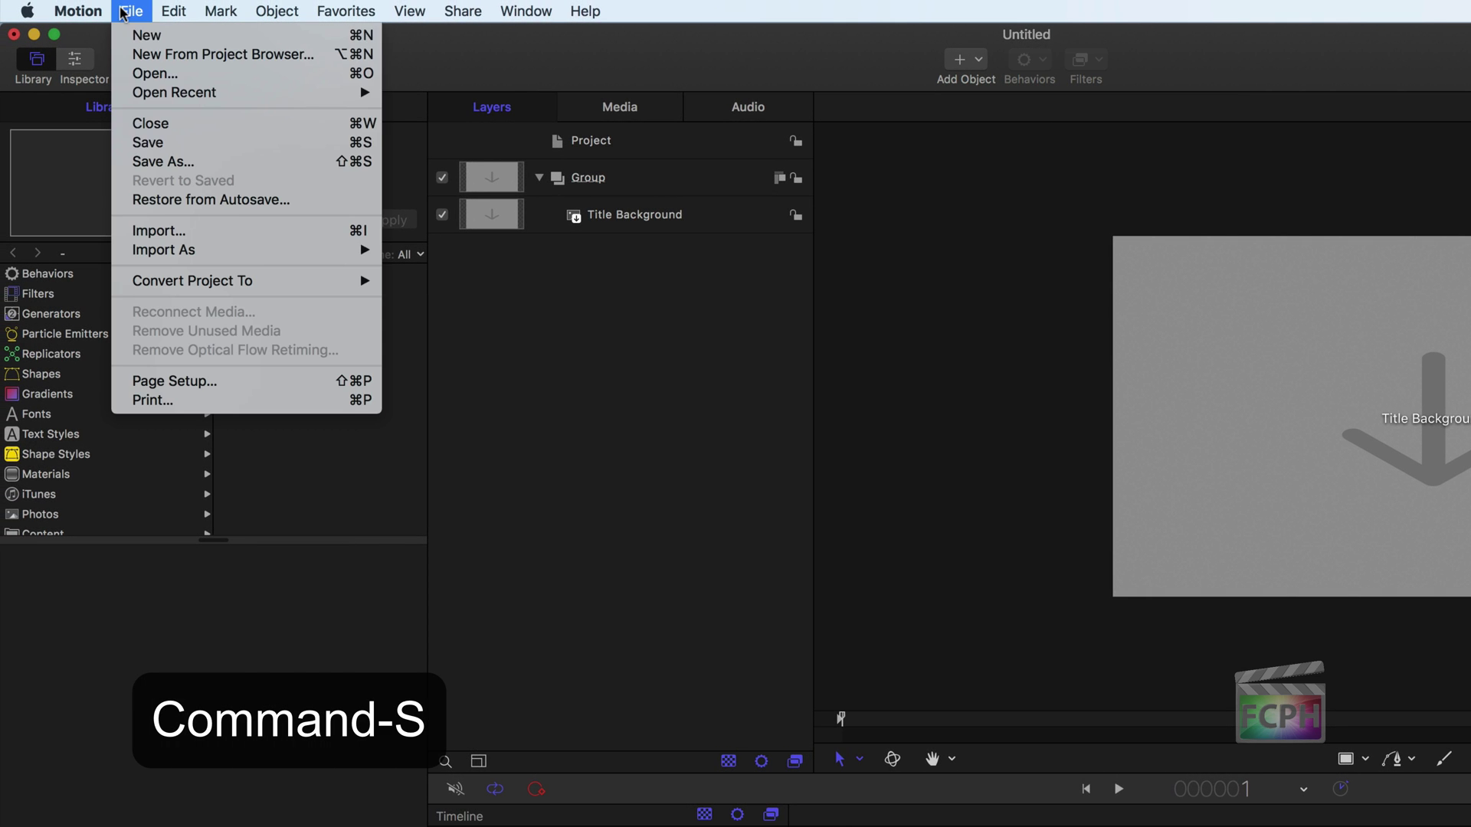
click(201, 144)
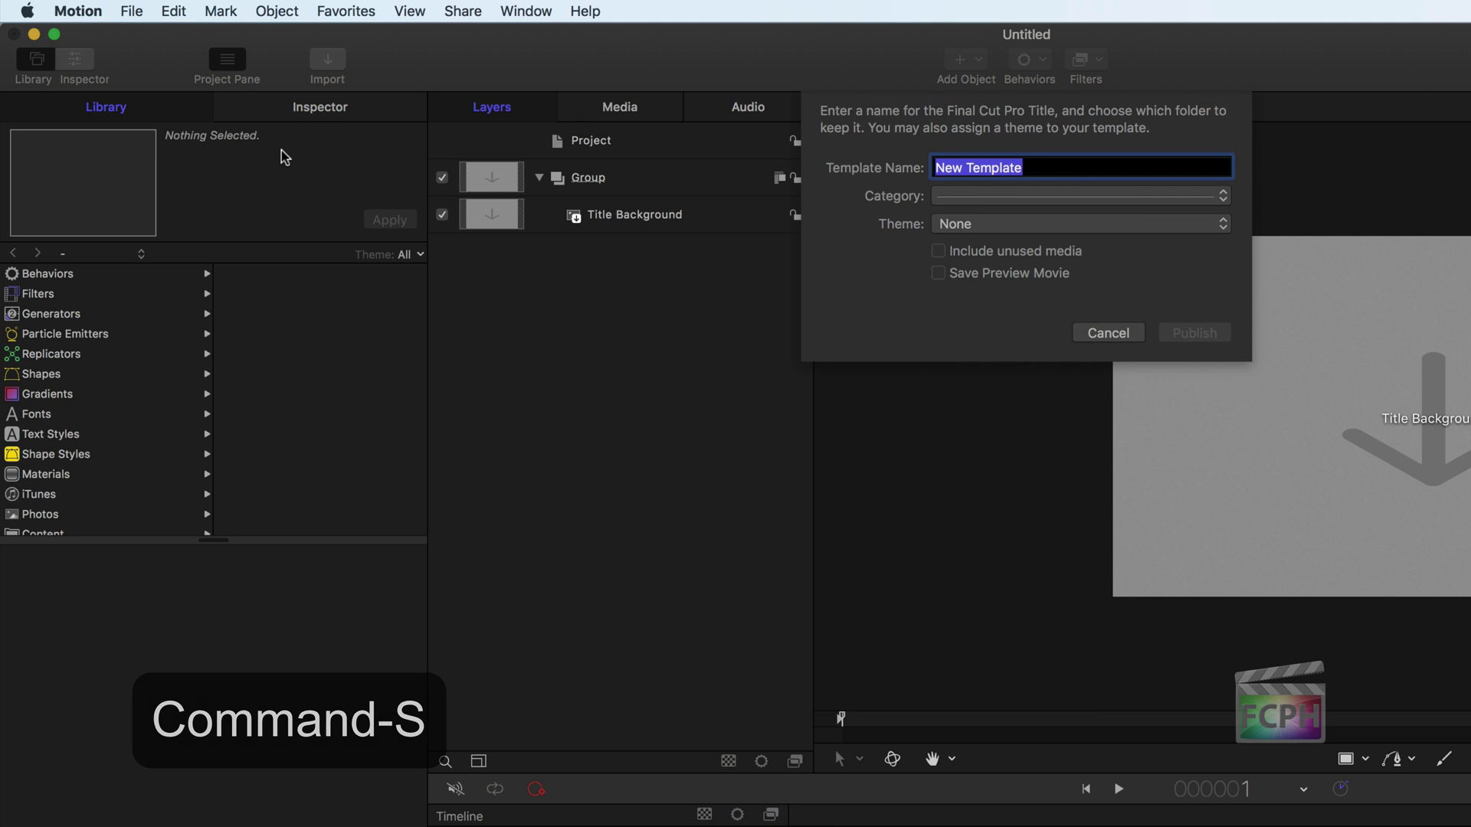
text(Adjustment Layer)
Step: File the template under a new 'Adjustment Layer' category and publish it to Final Cut Pro
click(1009, 198)
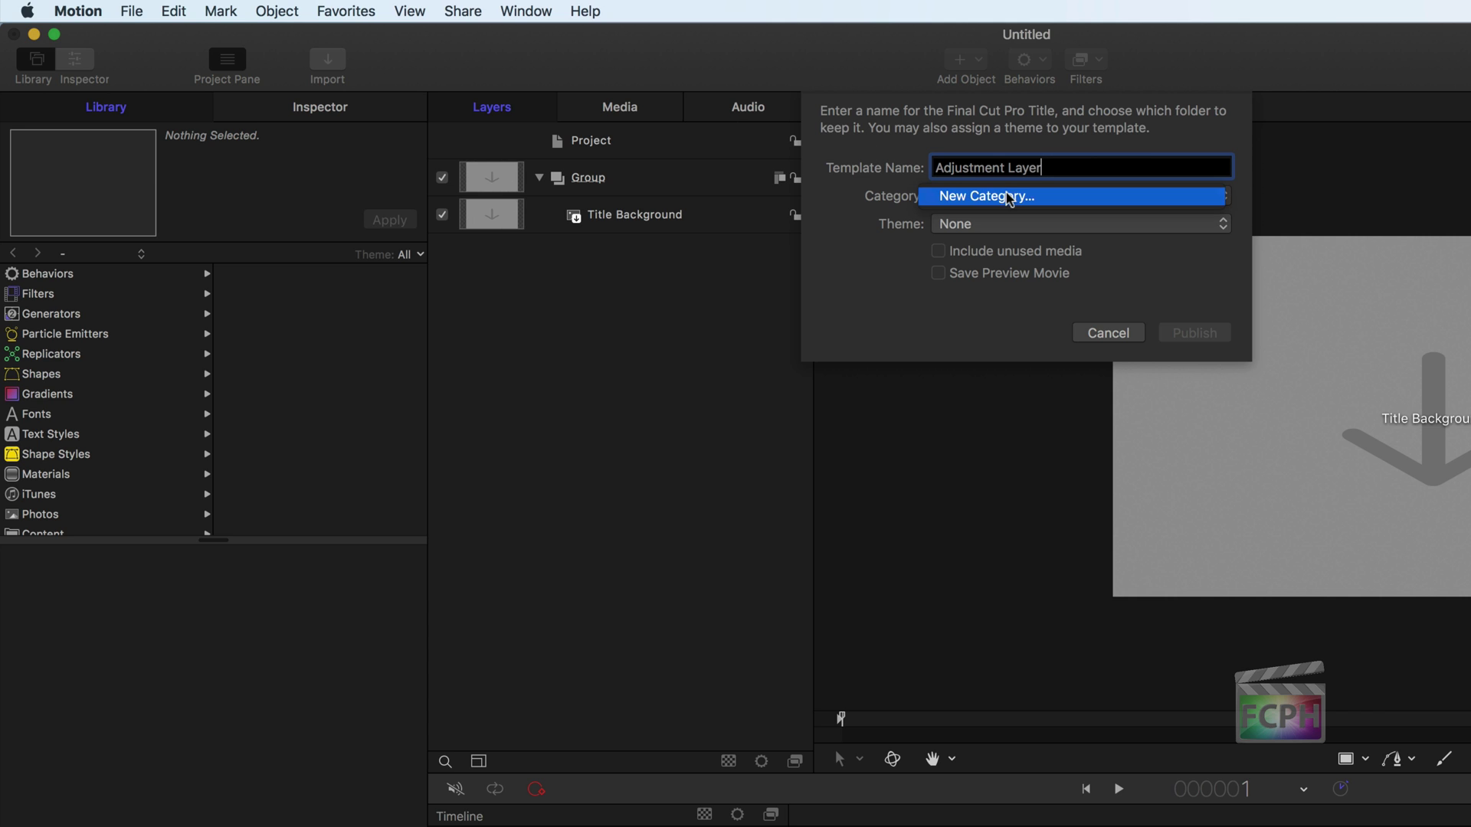
click(1010, 197)
text(Adjustment )
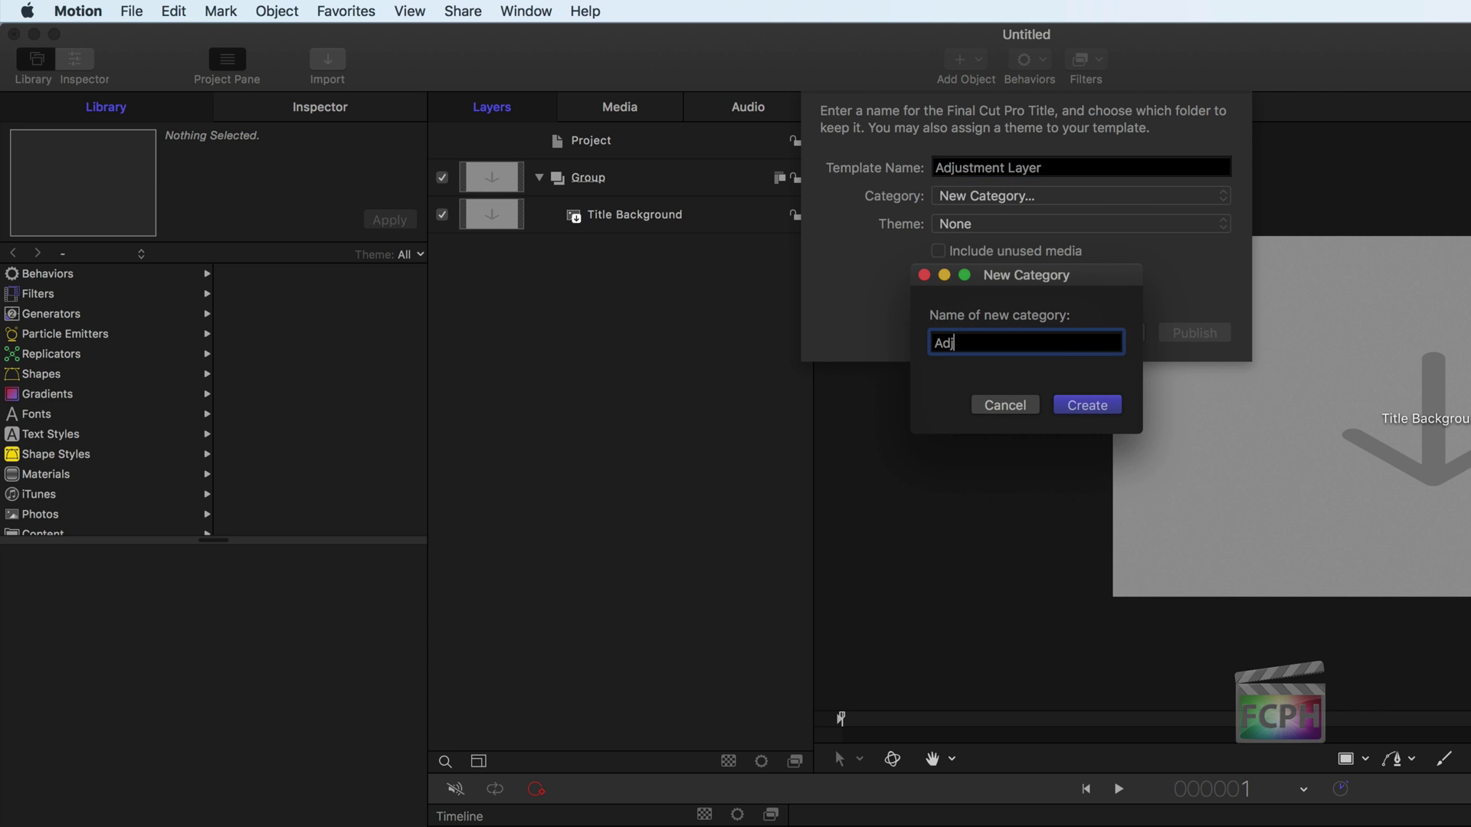
text(Layer)
click(1099, 394)
click(1170, 332)
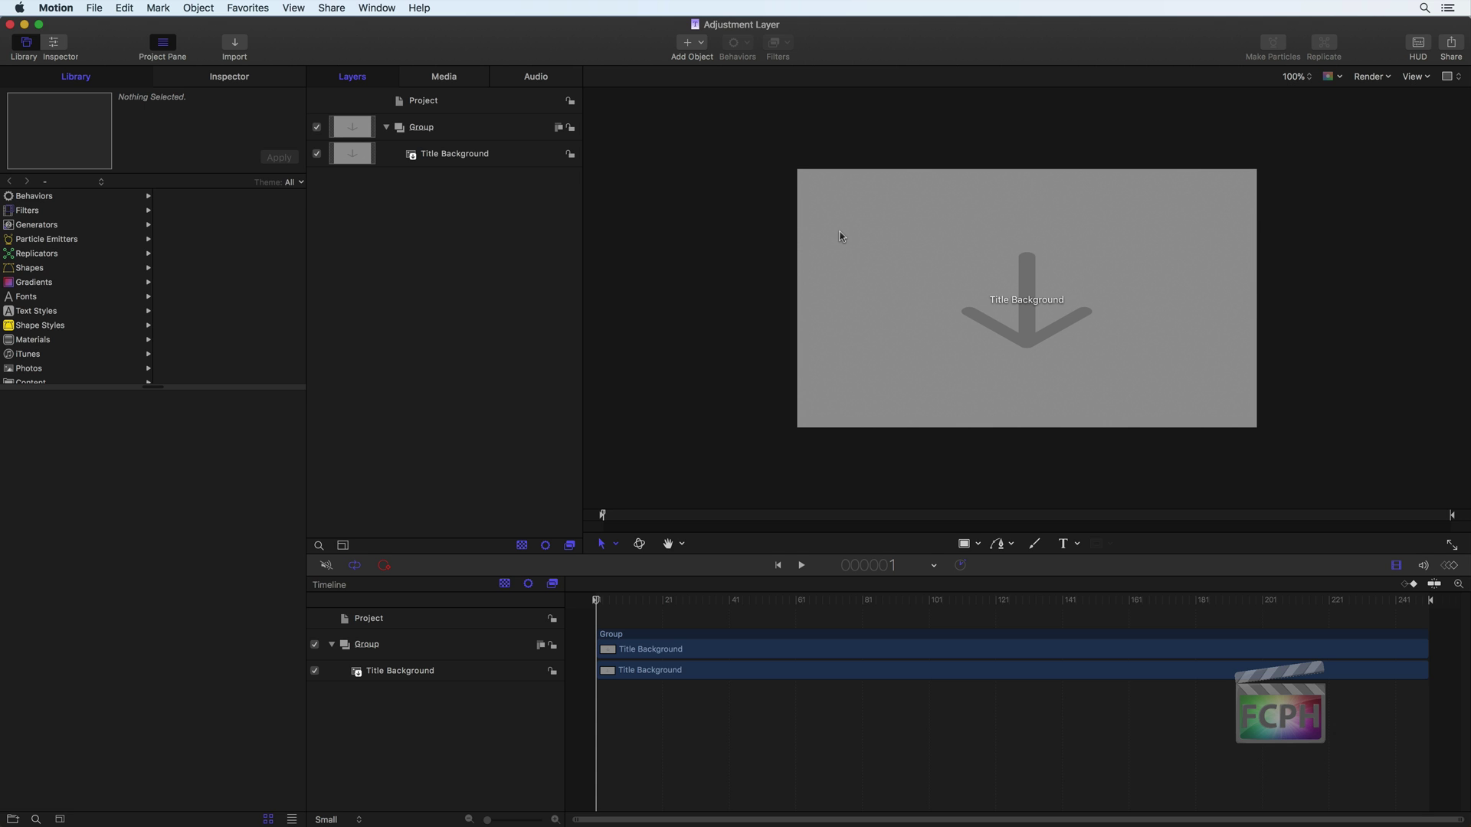
key(super+Tab)
key(super+Tab)
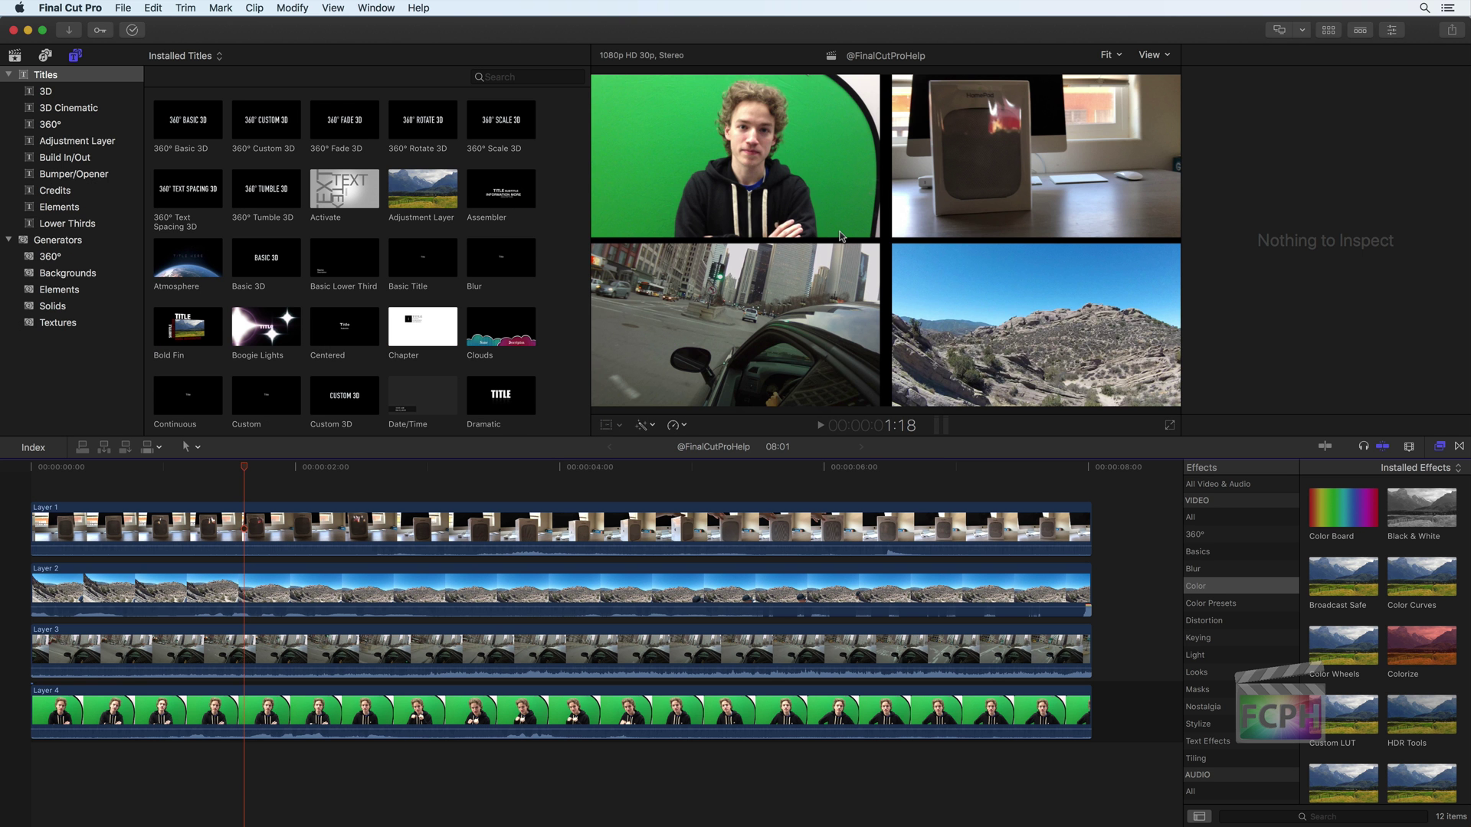
Step: Place the Adjustment Layer title from the Titles browser above Layer 1
click(82, 140)
click(184, 127)
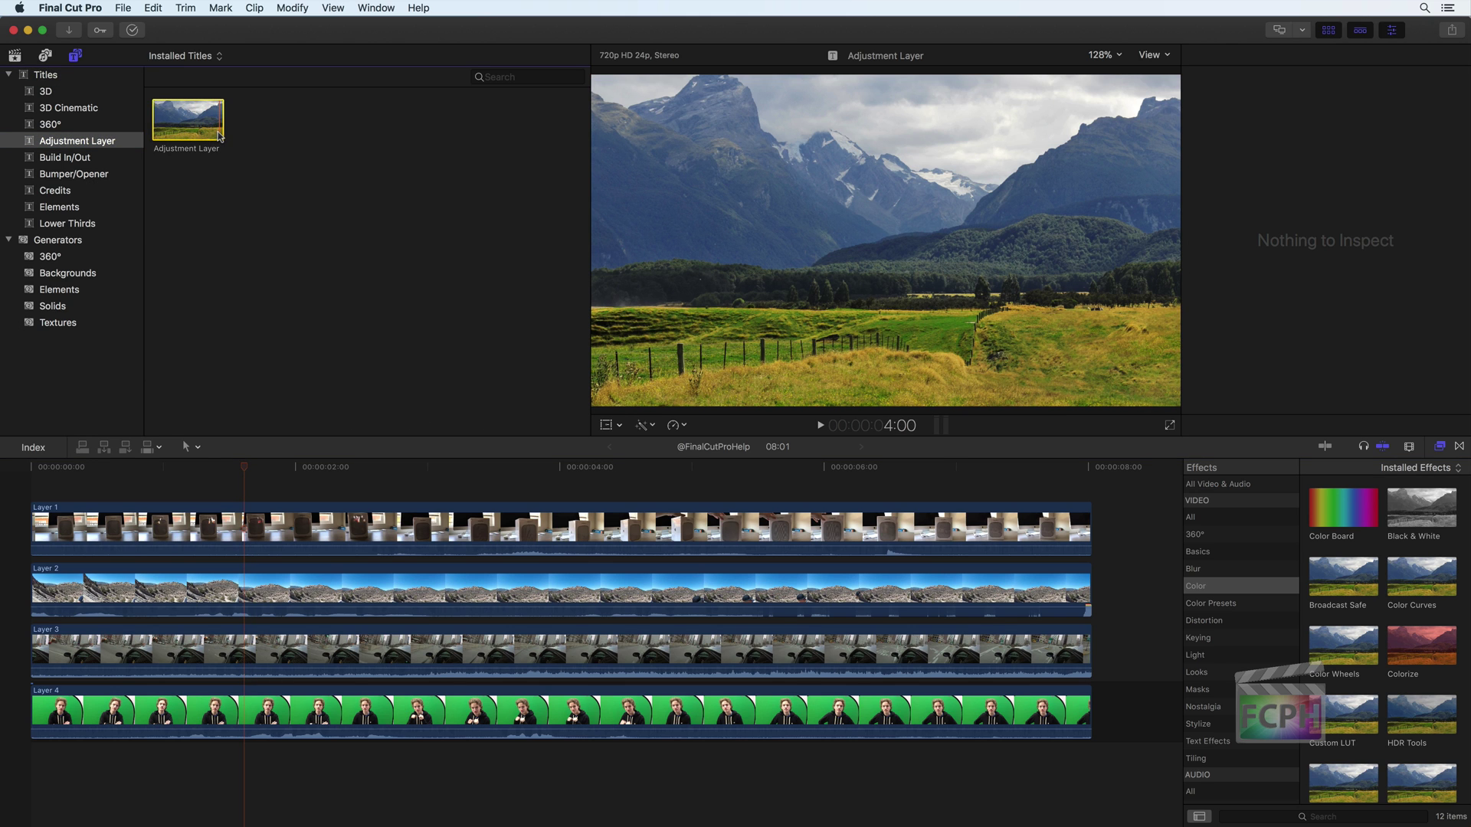
drag(219, 137, 278, 487)
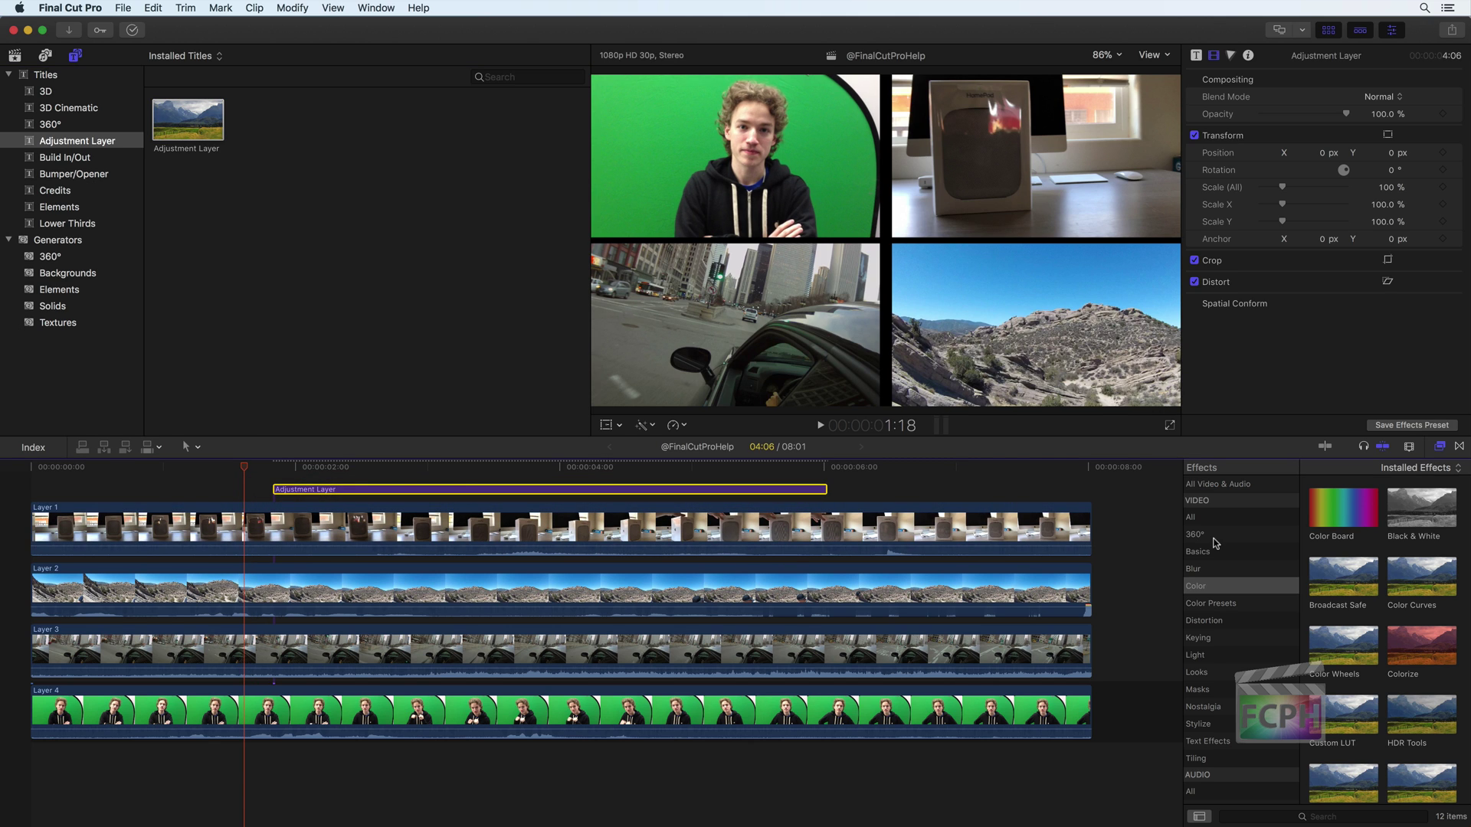
Step: Apply the Night Vision look, nudge its centre point, and trim the clip to 1:10
click(1228, 674)
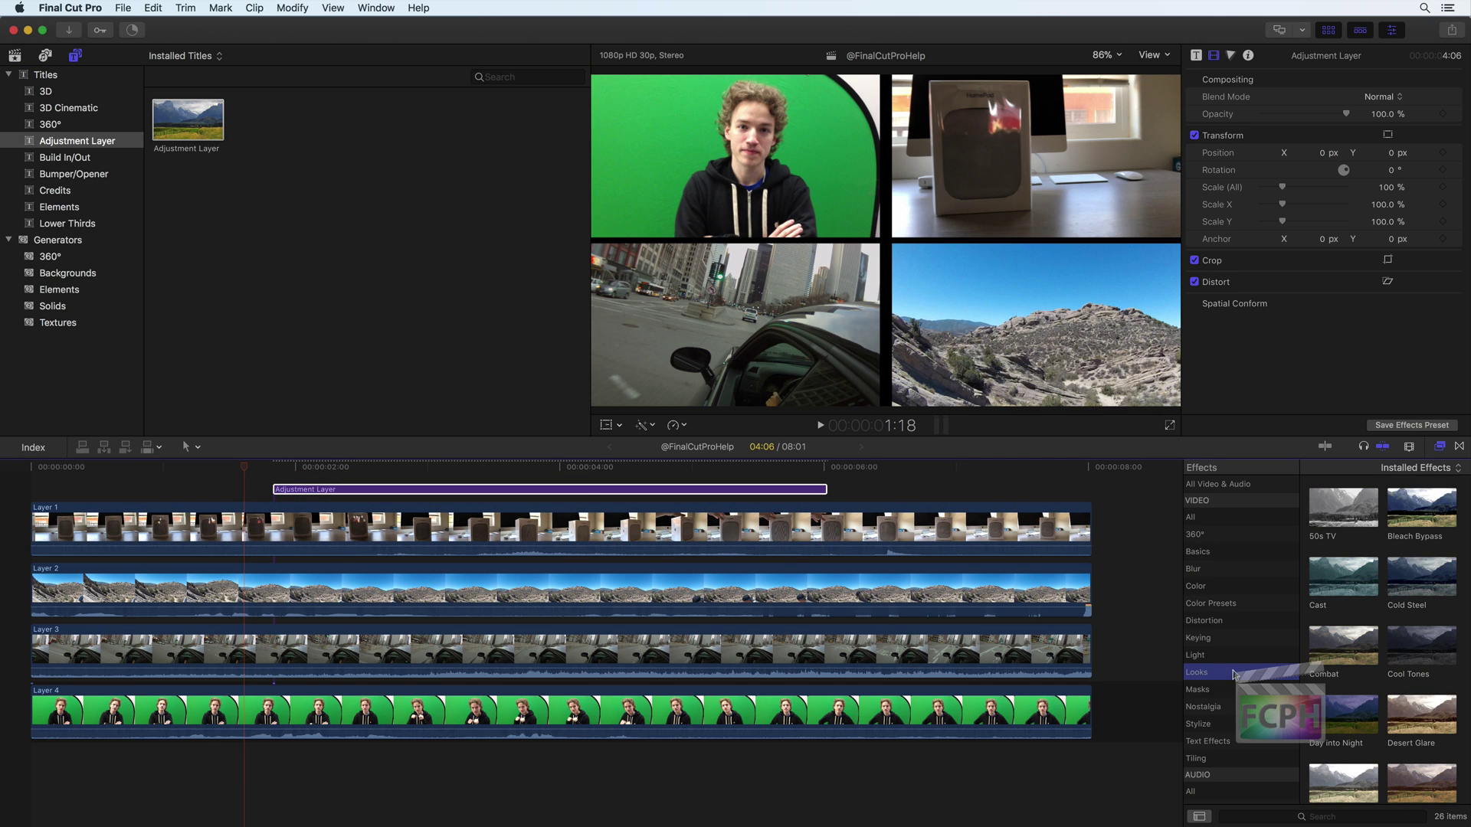
scroll(1379, 659, down, 5)
scroll(1379, 659, down, 3)
drag(1343, 647, 397, 490)
key(space)
key(space)
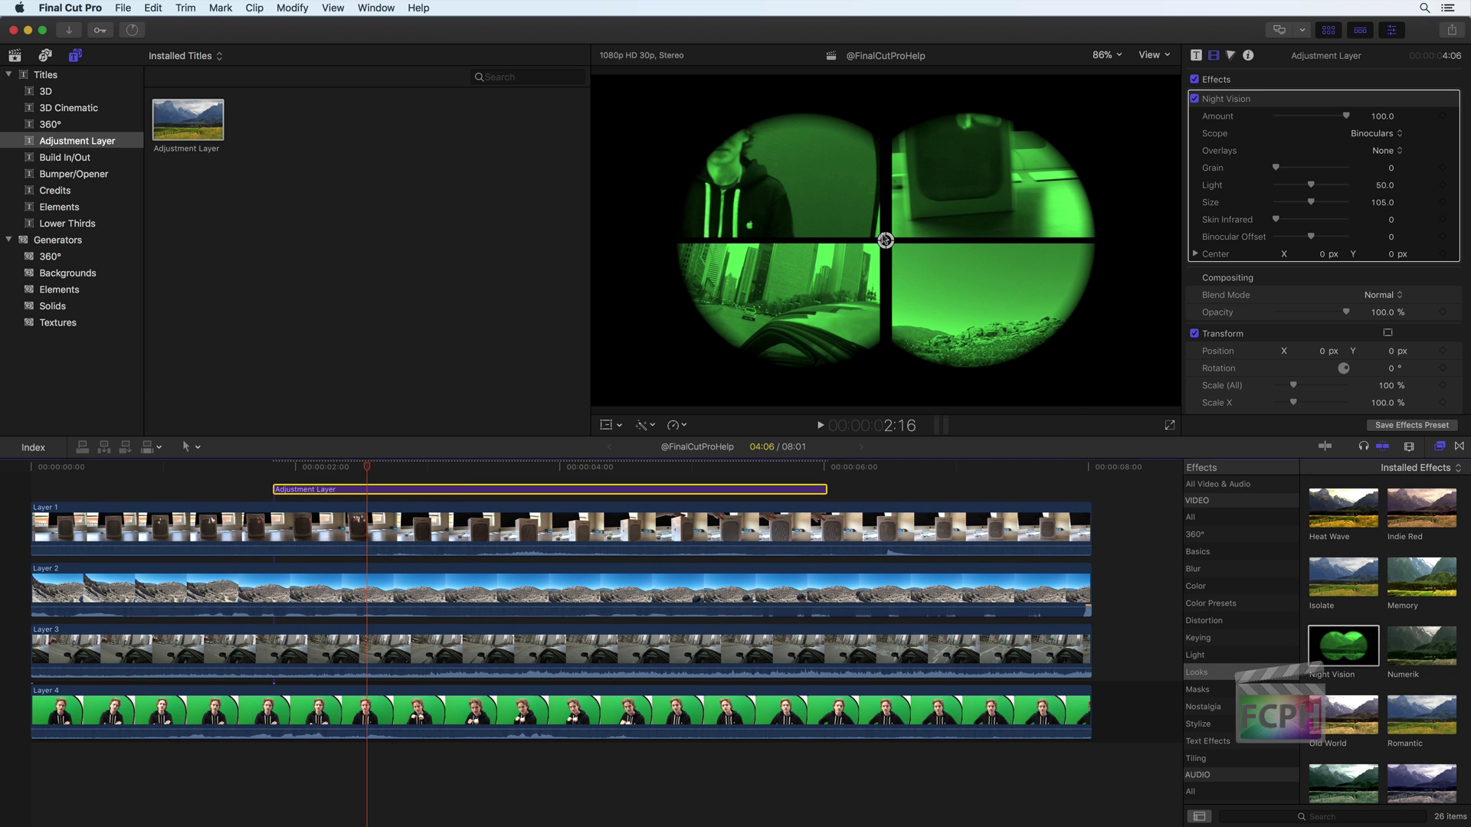
drag(885, 241, 964, 264)
drag(826, 489, 413, 469)
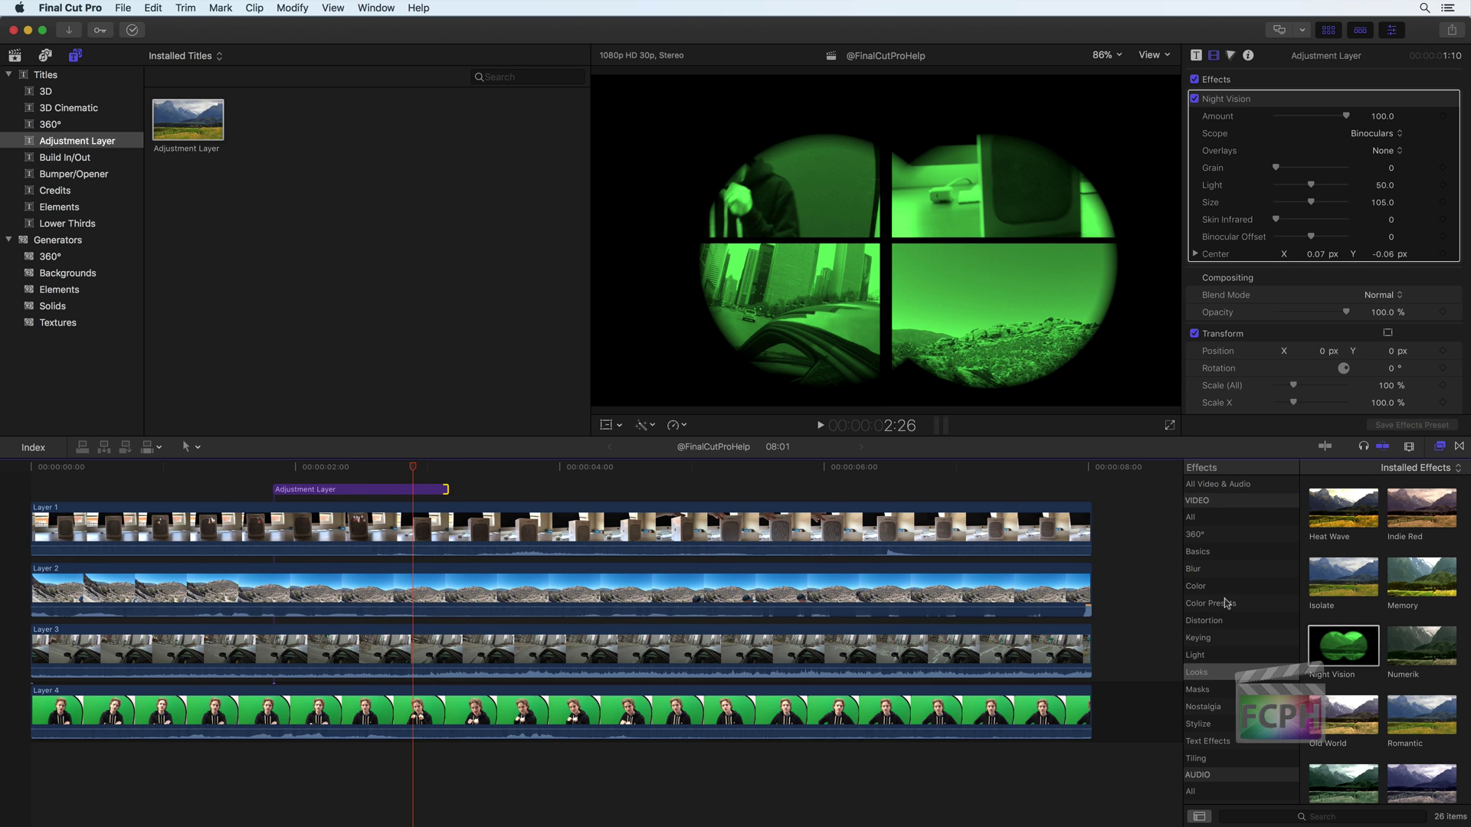